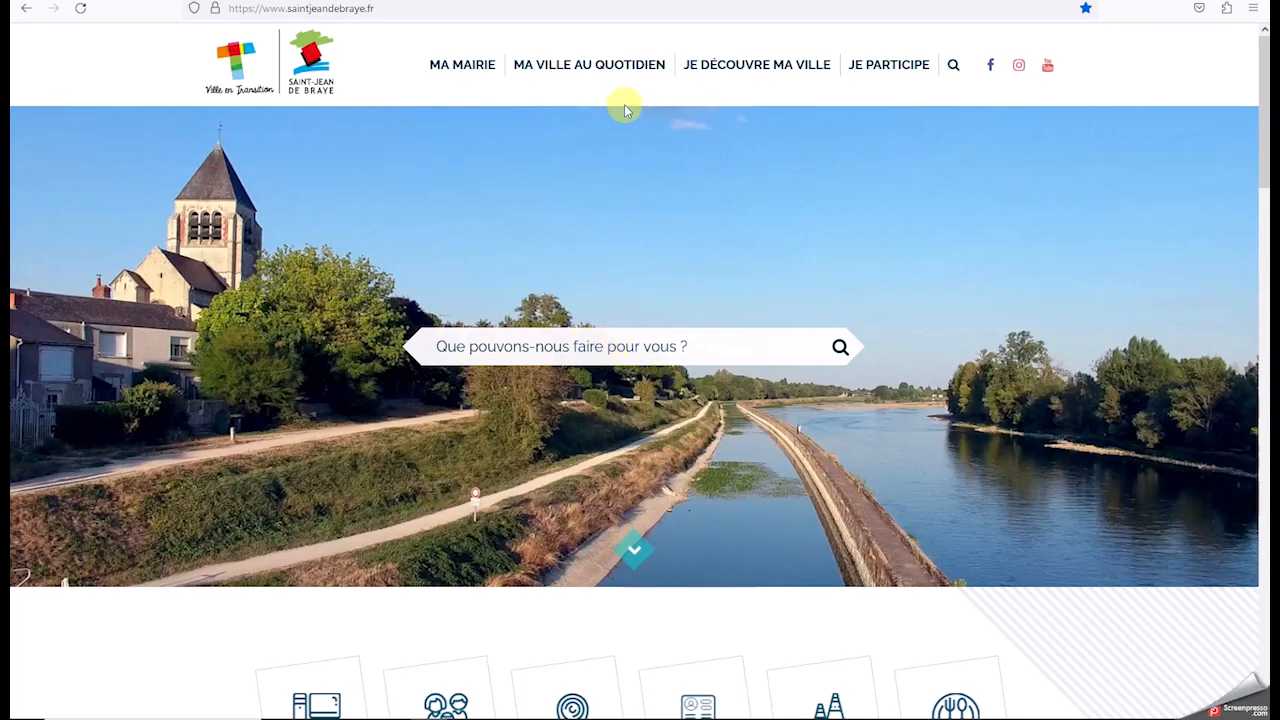
# Open the information sheet on the dematerialisation of planning authorisations from the city's online procedures page.
pyautogui.click(608, 72)
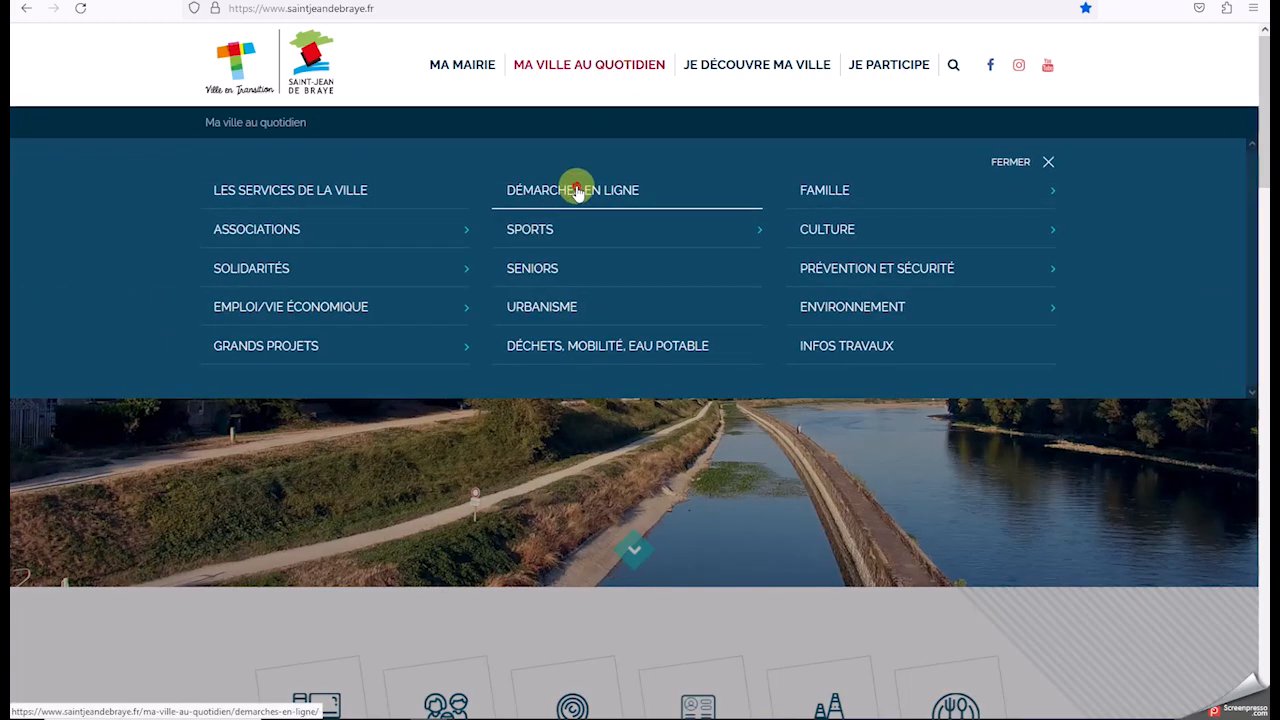
pyautogui.click(577, 192)
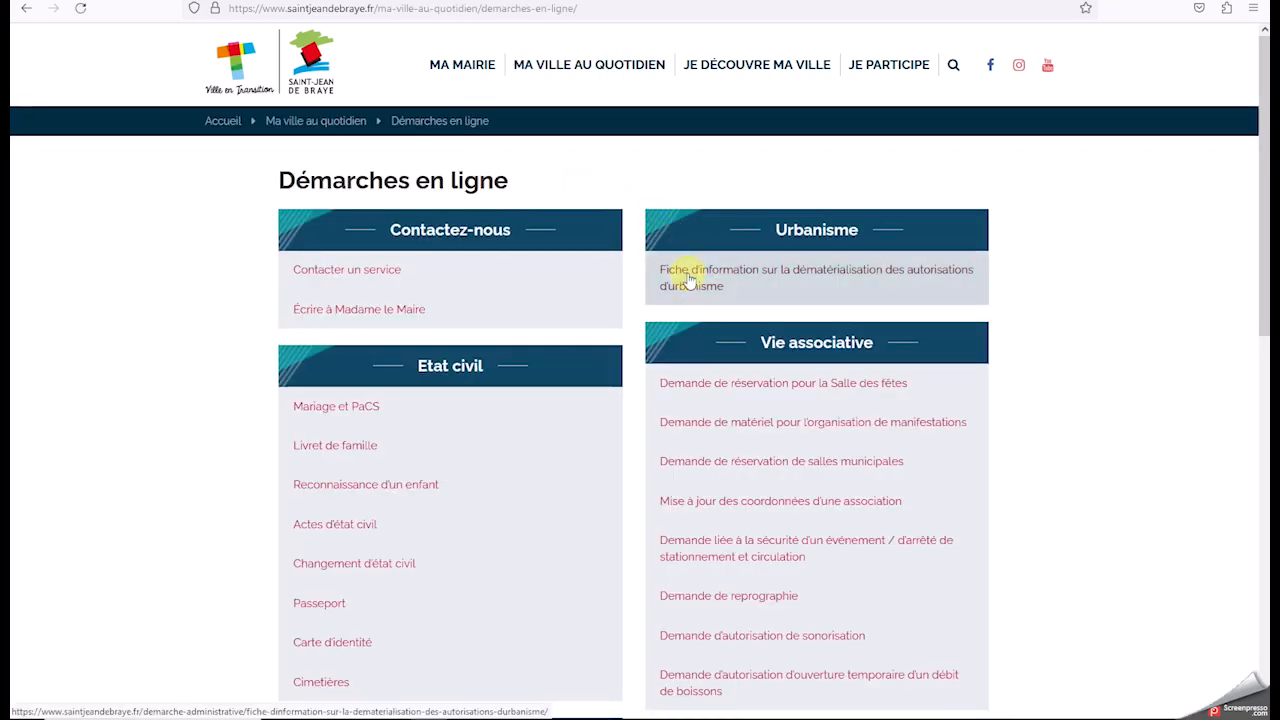
pyautogui.click(688, 281)
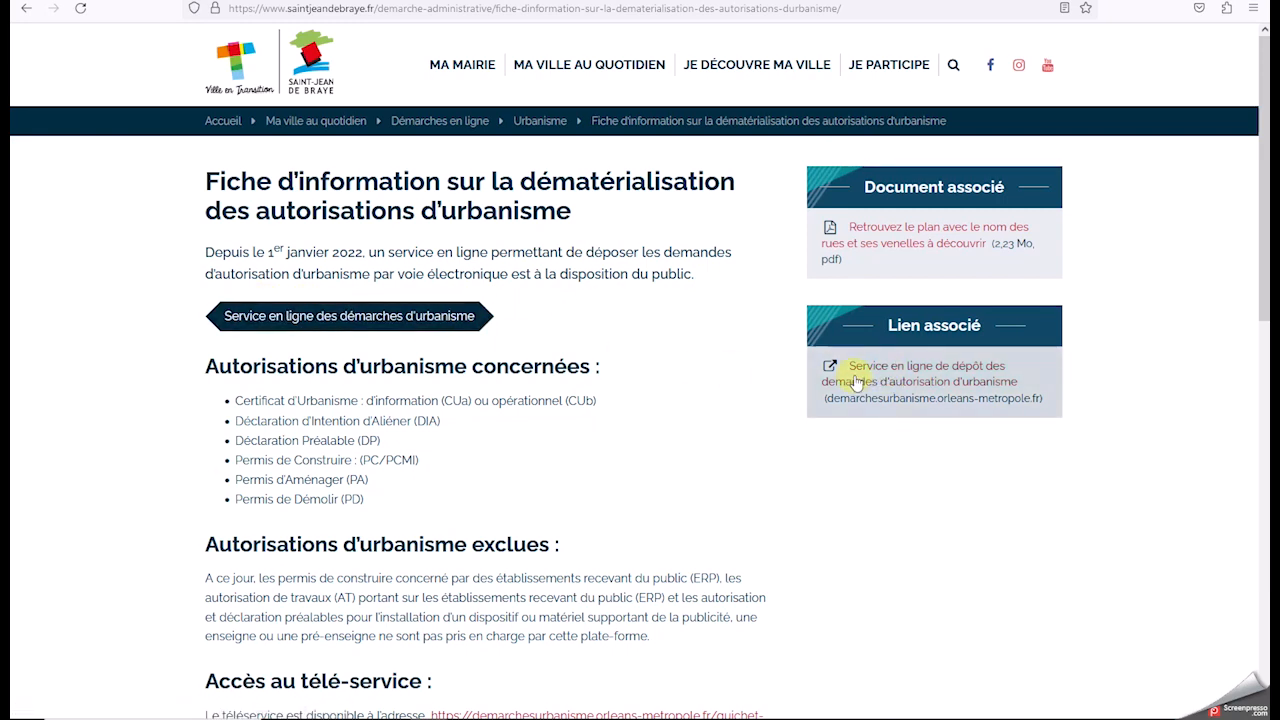
# Open the city's Urbanisme page and launch the online service for planning procedures from it.
pyautogui.click(628, 68)
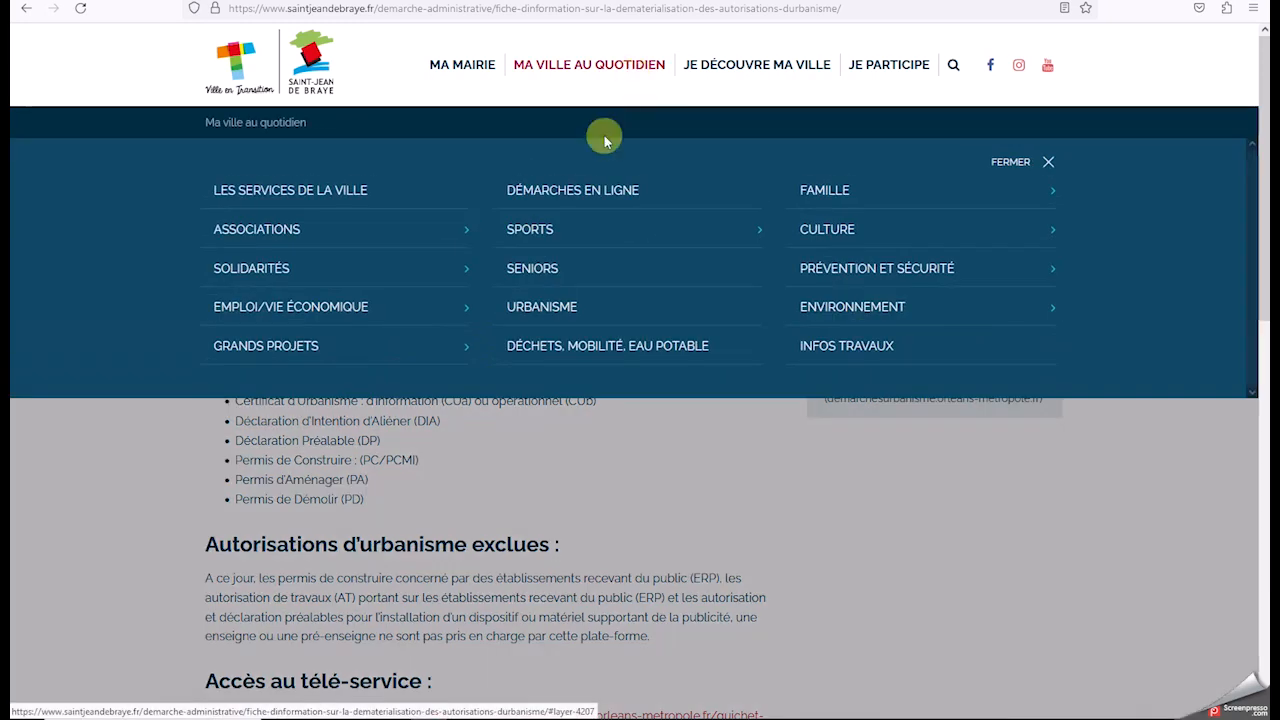
pyautogui.click(563, 302)
pyautogui.scroll(-3, 562, 305)
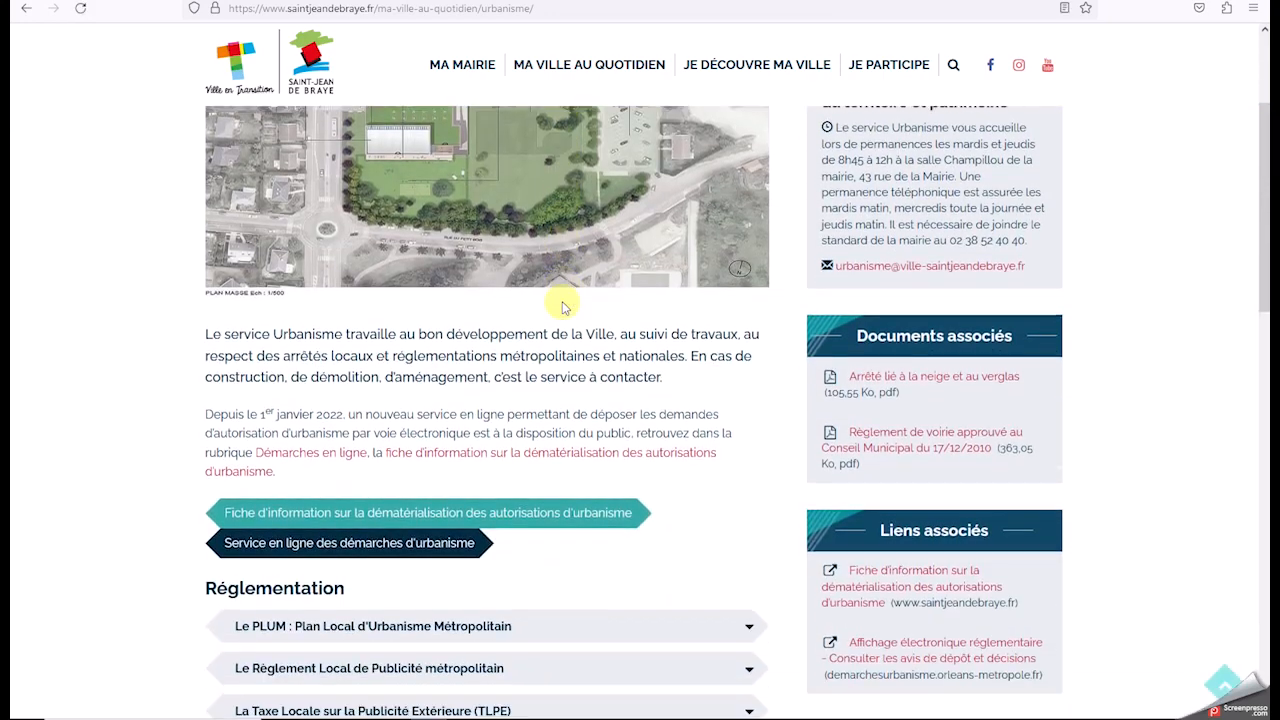
pyautogui.scroll(-2, 562, 307)
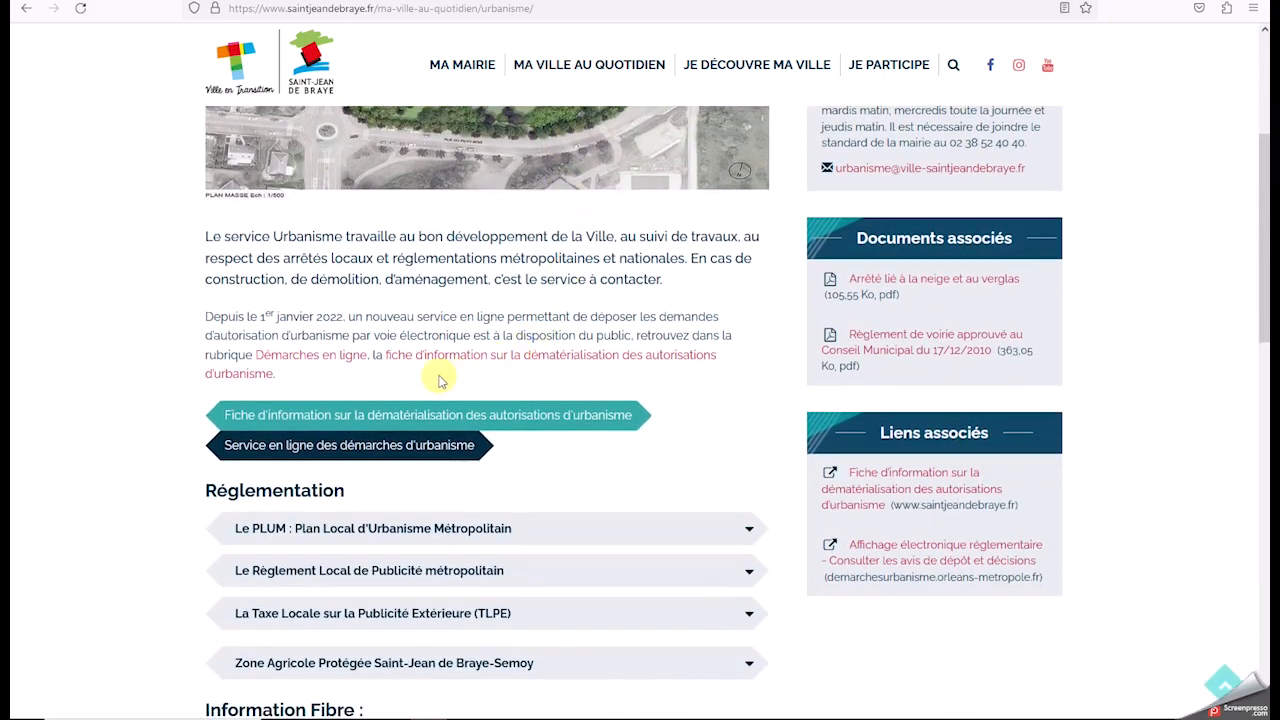
pyautogui.click(345, 450)
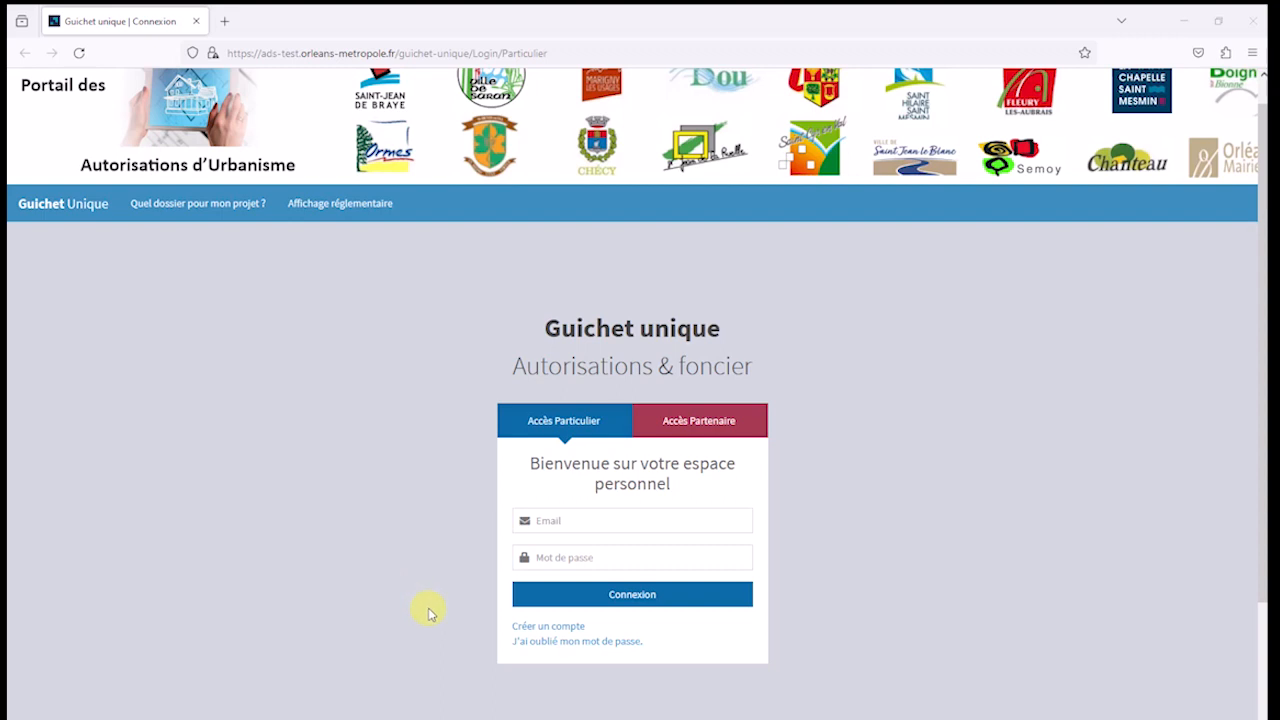
# Start a new account and fill in the login e-mail, account password, title Monsieur, full name, date of birth and birth commune.
pyautogui.click(522, 630)
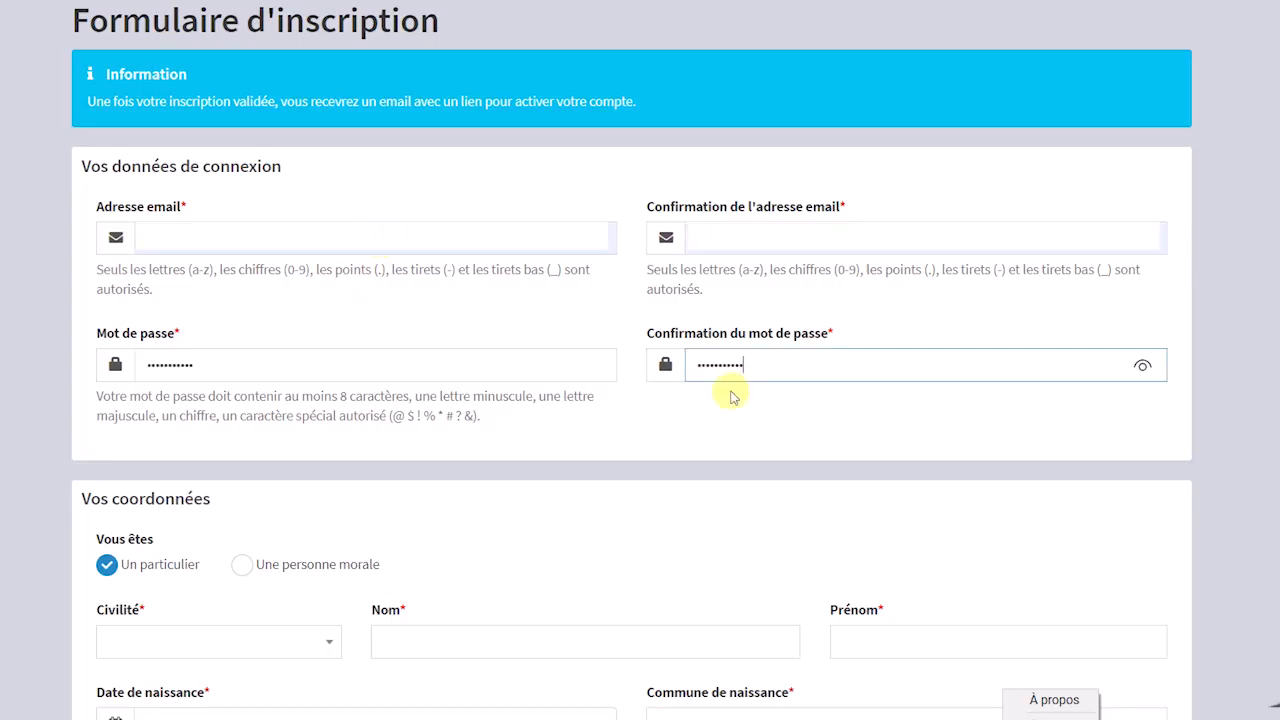
pyautogui.scroll(-3, 1271, 514)
pyautogui.click(300, 308)
pyautogui.click(131, 420)
pyautogui.click(471, 308)
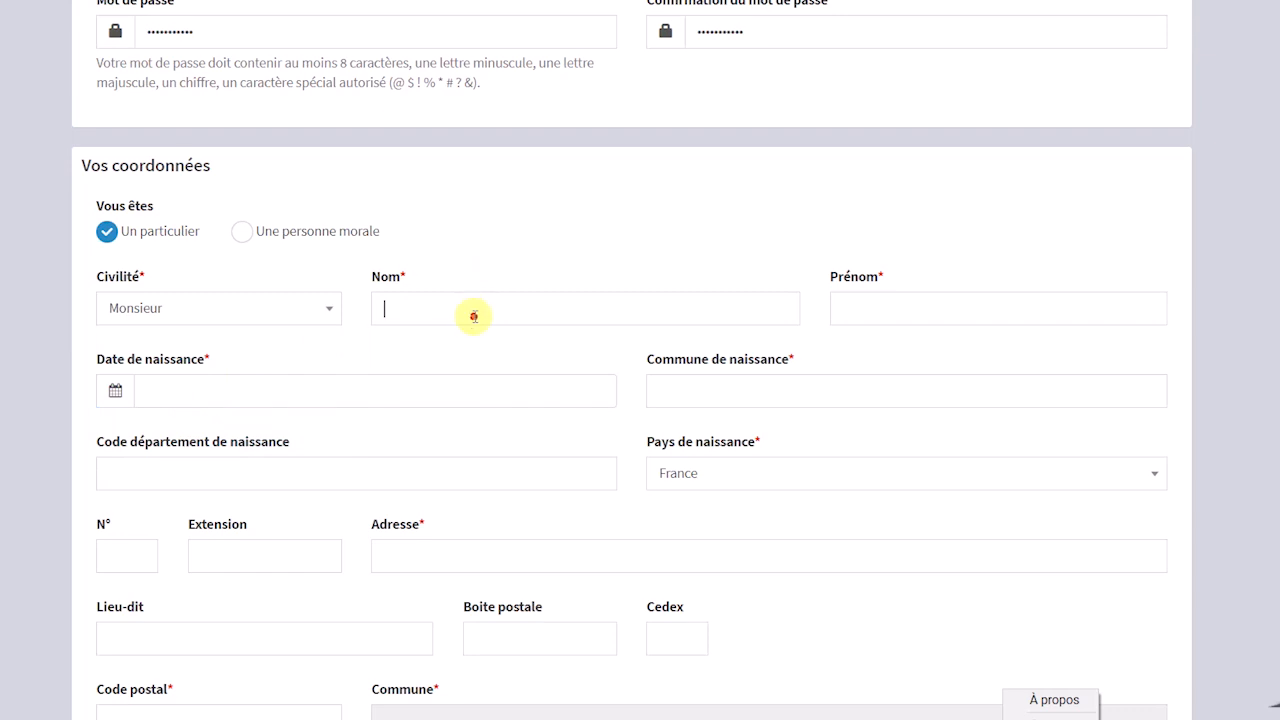
pyautogui.click(1154, 293)
pyautogui.click(391, 391)
pyautogui.write('01/01/1952')
pyautogui.click(855, 393)
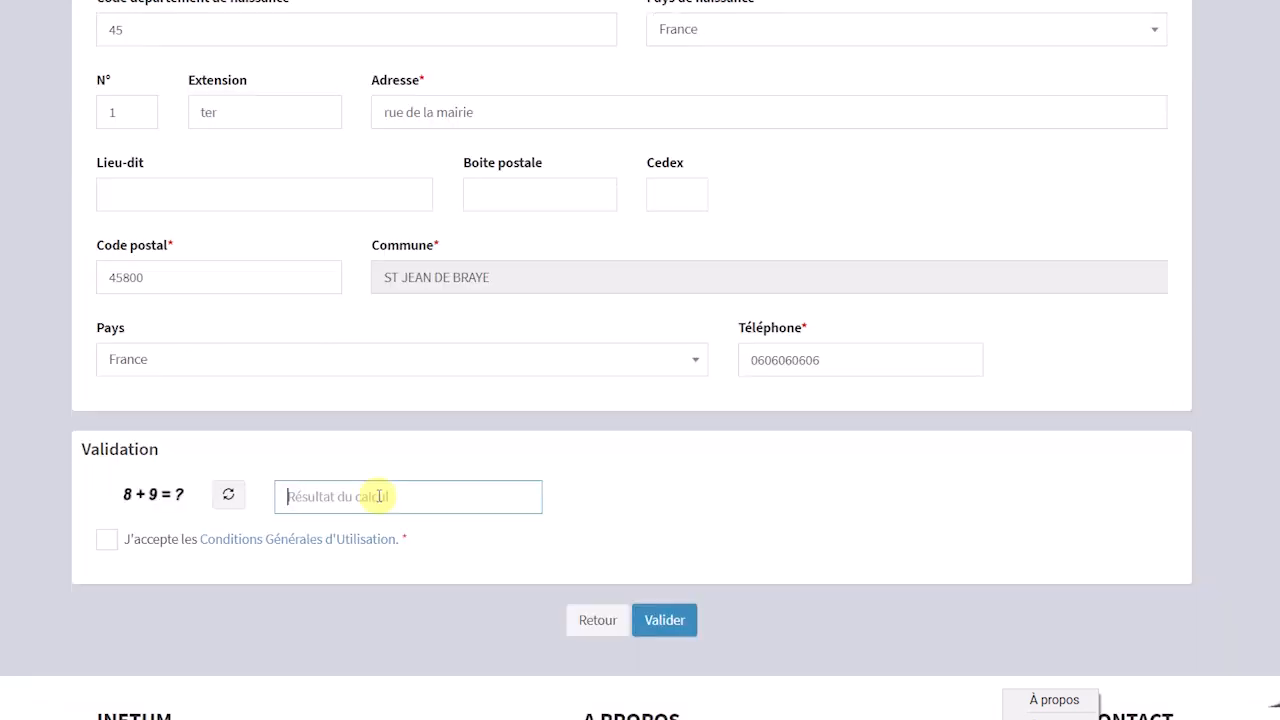
# Answer the validation sum with 17, accept the terms of use and submit the registration.
pyautogui.write('17')
pyautogui.click(107, 540)
pyautogui.click(665, 619)
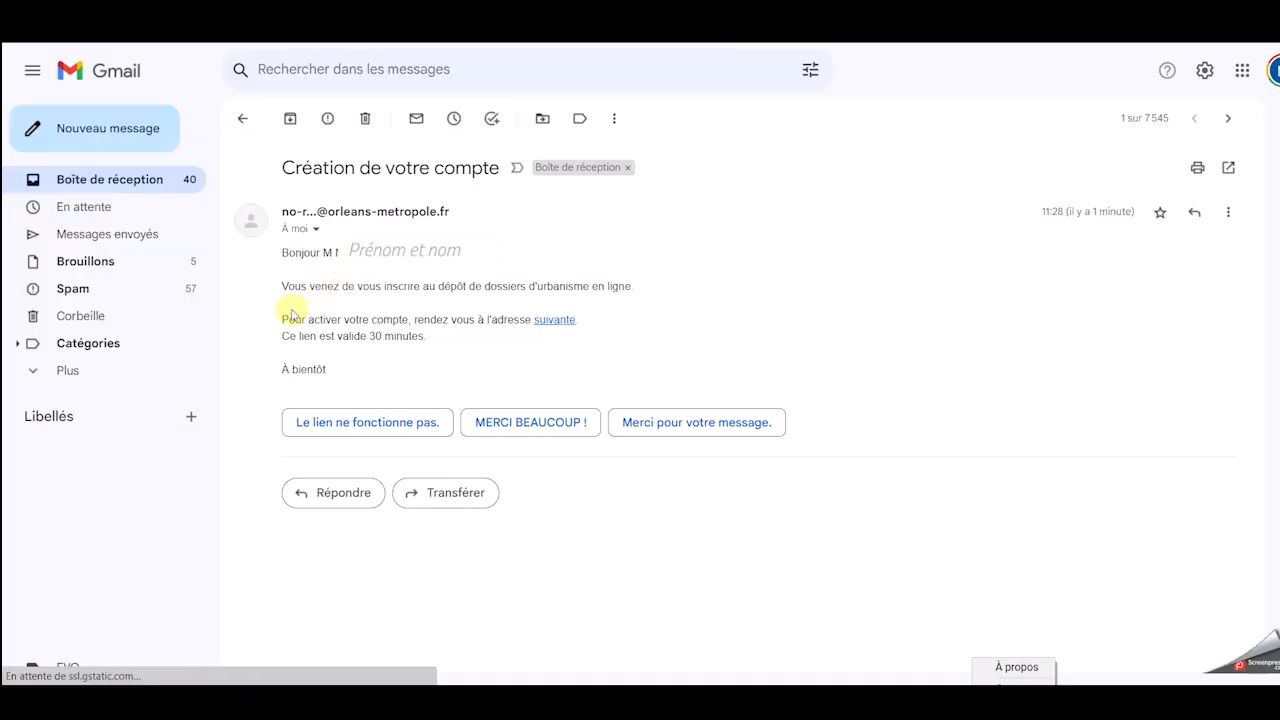
# Activate the account through the link in the confirmation e-mail, then sign in with the account e-mail and password.
pyautogui.click(556, 320)
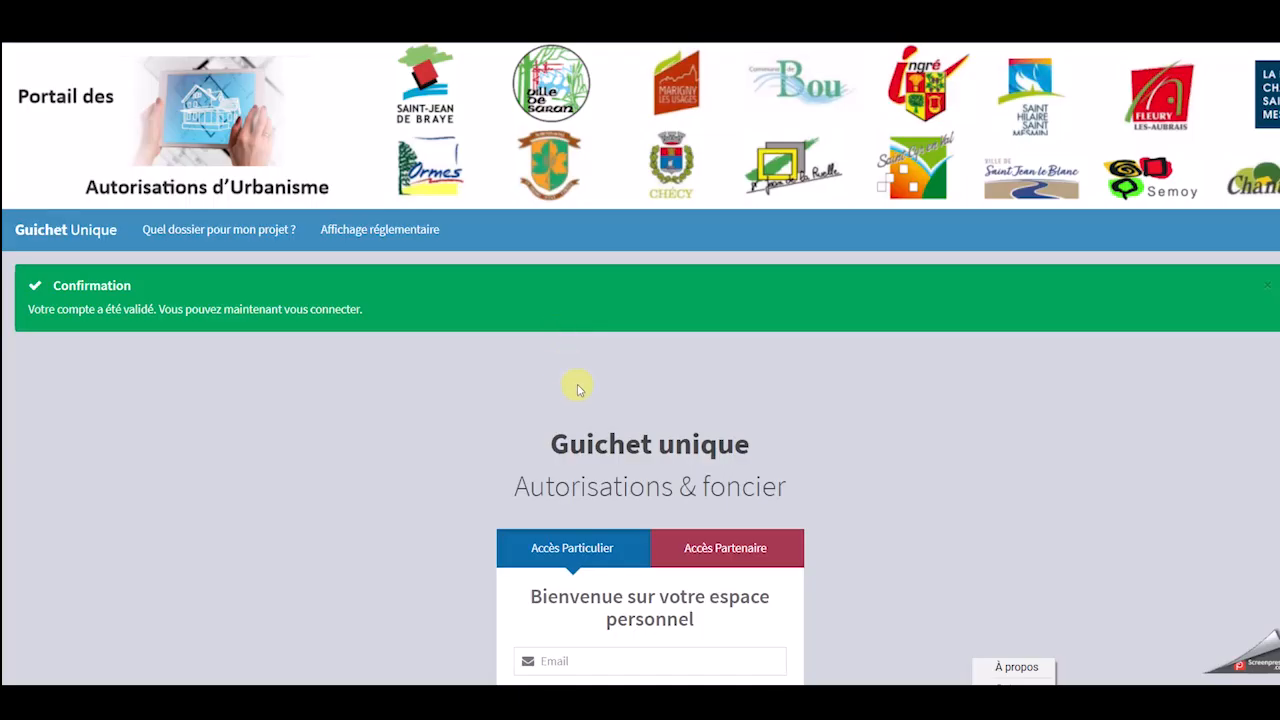
pyautogui.scroll(-2, 908, 589)
pyautogui.click(671, 476)
pyautogui.click(597, 535)
pyautogui.click(592, 520)
pyautogui.write('•')
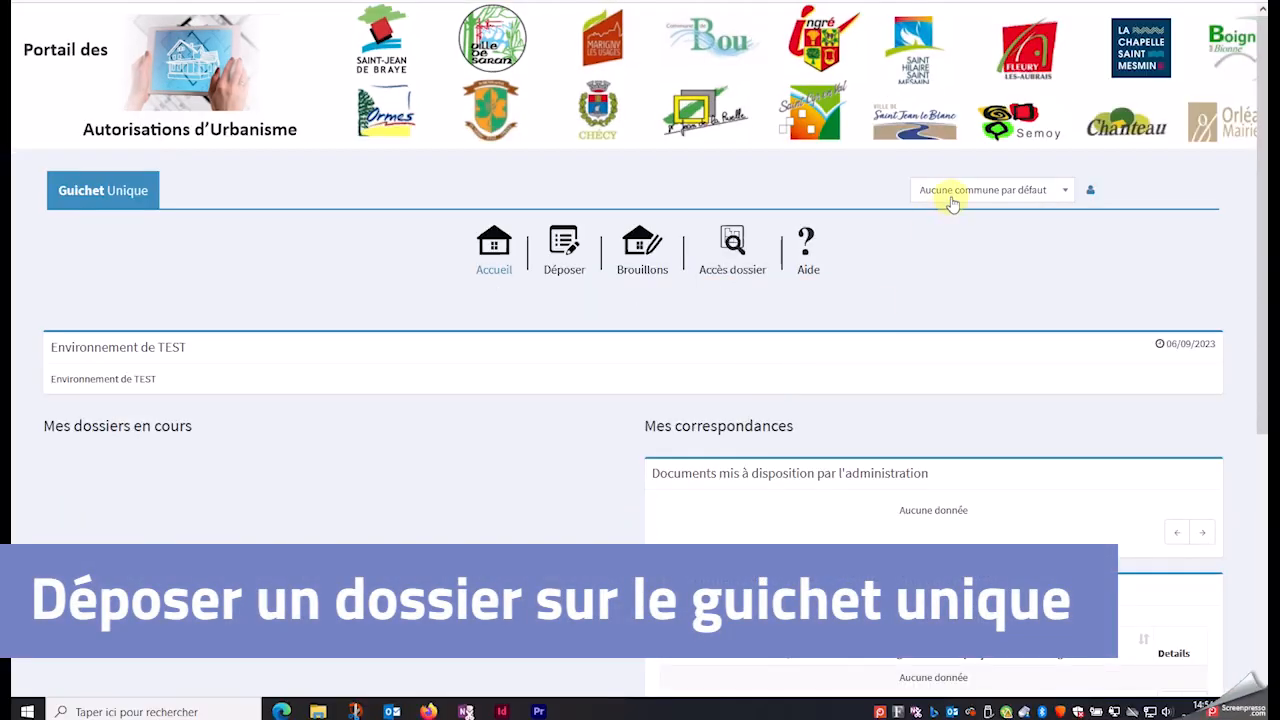
# Set the default commune to SAINT-JEAN DE BRAYE.
pyautogui.click(950, 192)
pyautogui.scroll(-4, 958, 300)
pyautogui.scroll(-2, 960, 313)
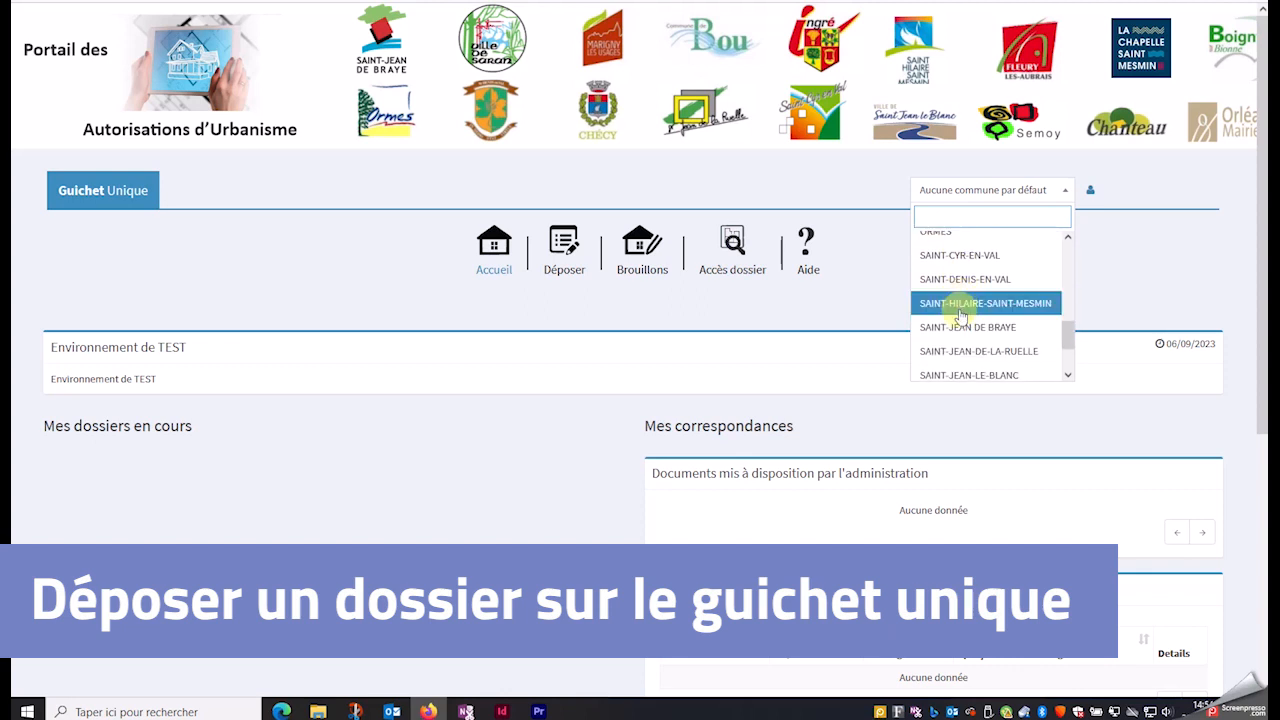
pyautogui.click(959, 323)
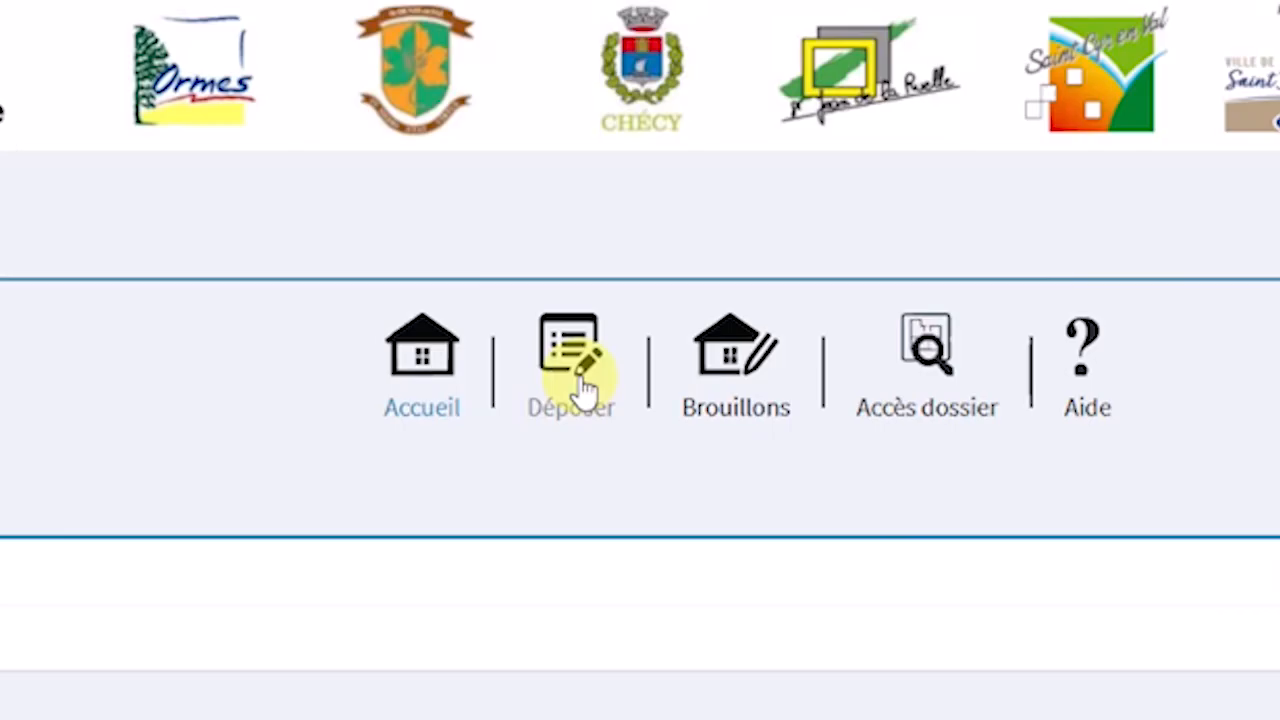
# Start a new application with the type DP - Déclaration préalable and select its Cerfa number.
pyautogui.click(580, 400)
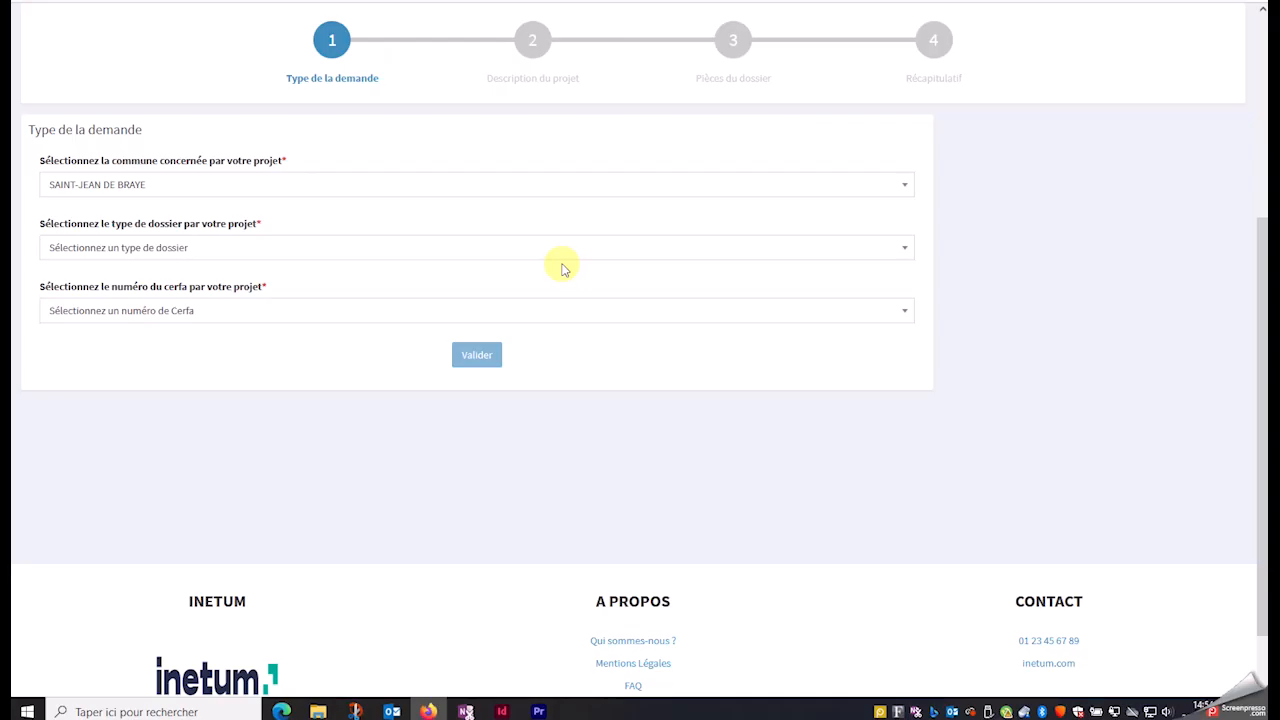
pyautogui.click(255, 250)
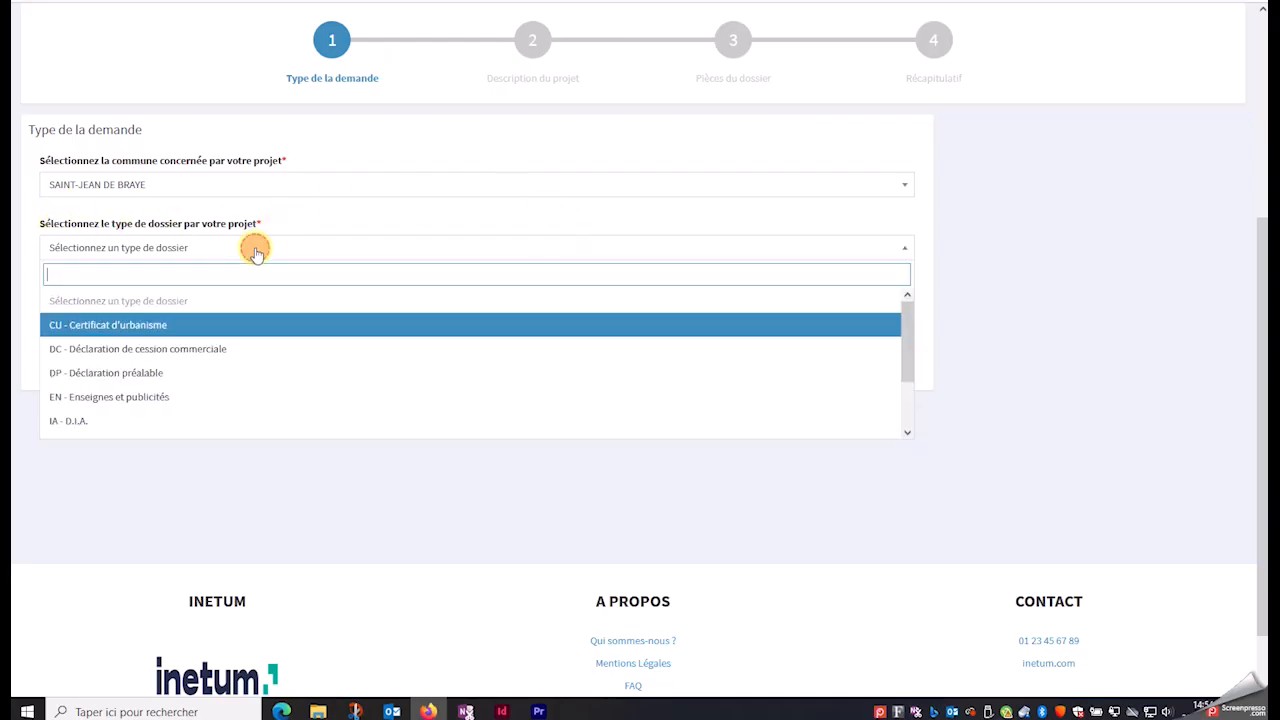
pyautogui.click(158, 371)
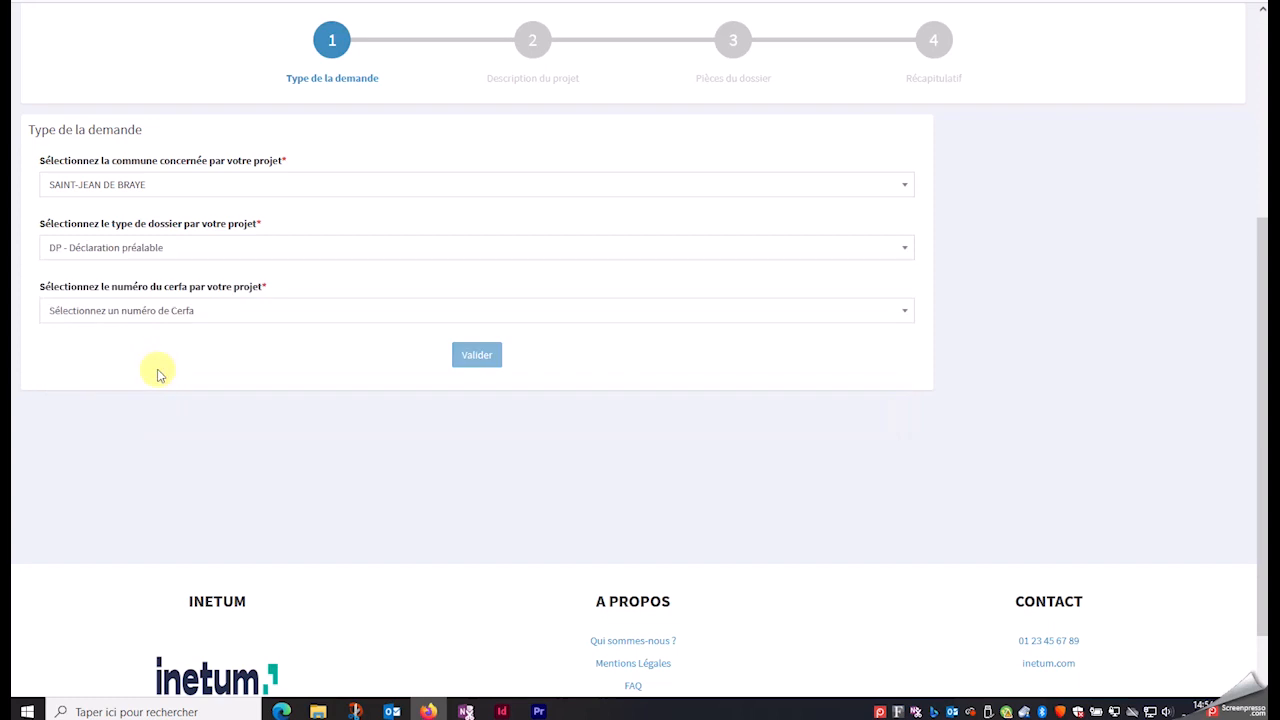
pyautogui.click(177, 316)
pyautogui.click(88, 437)
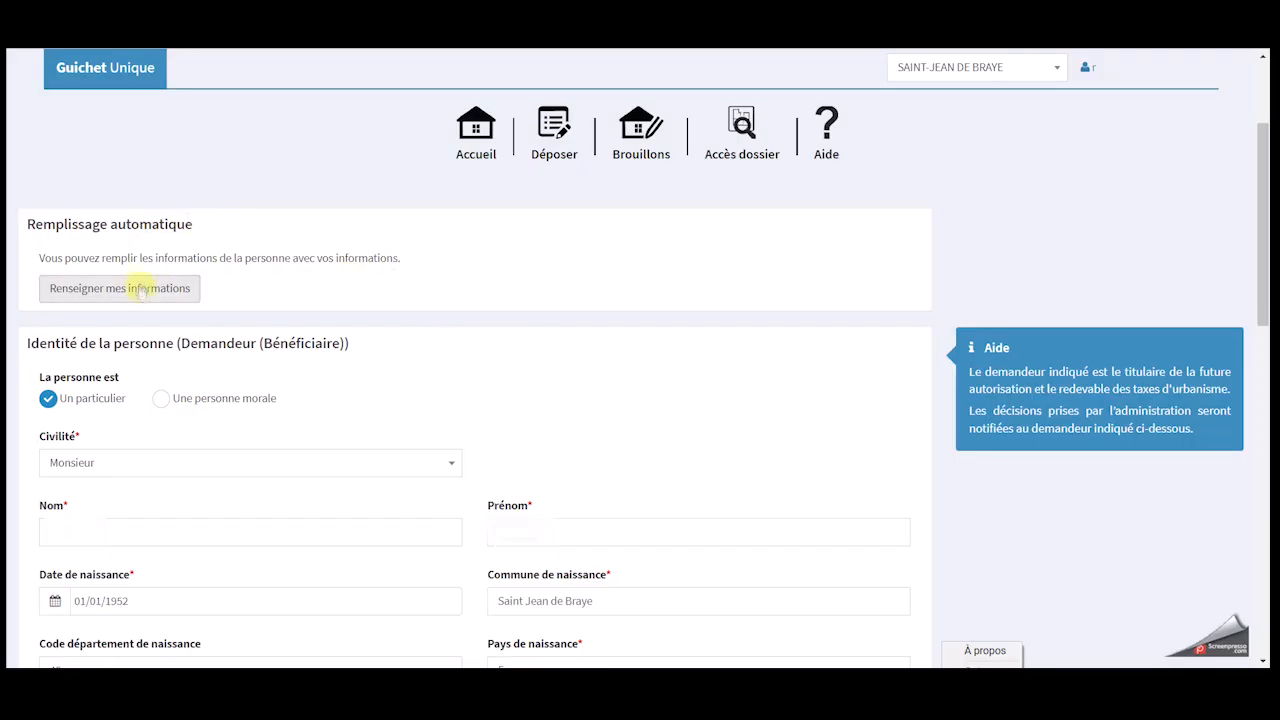
# Validate the applicant's automatically filled details and the applicant list to reach the land location section.
pyautogui.scroll(-10, 177, 286)
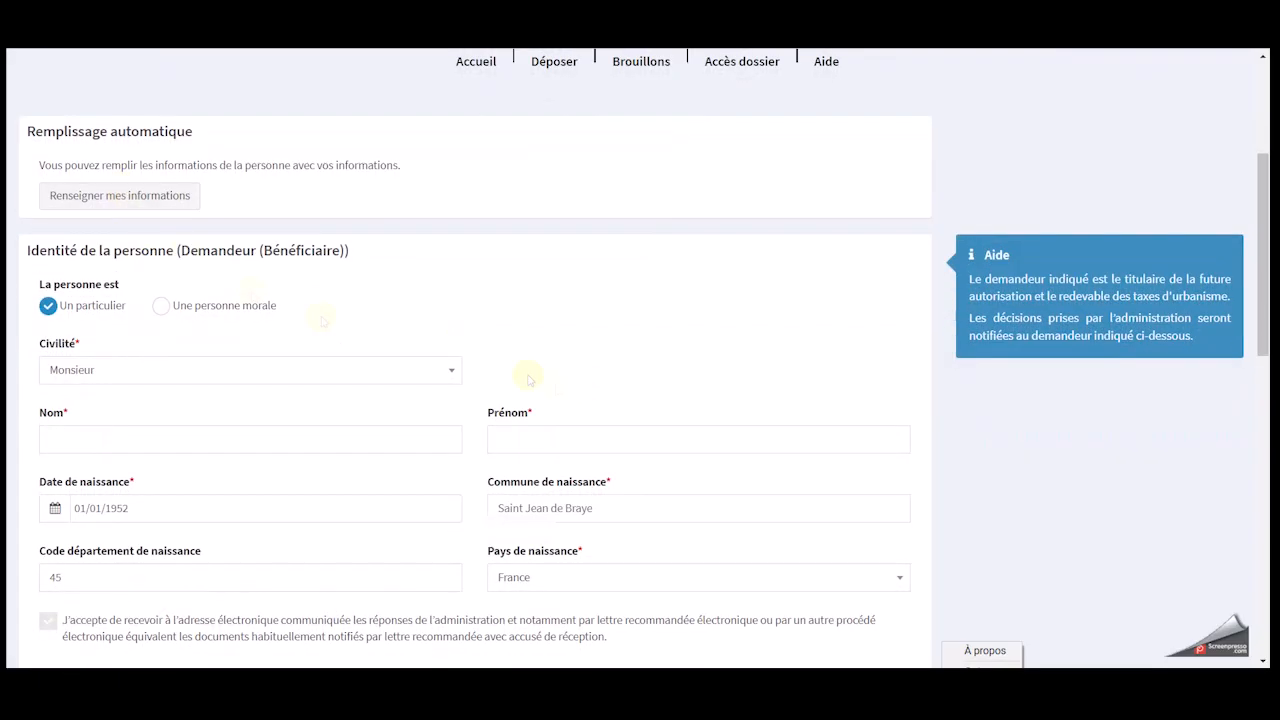
pyautogui.scroll(-4, 241, 258)
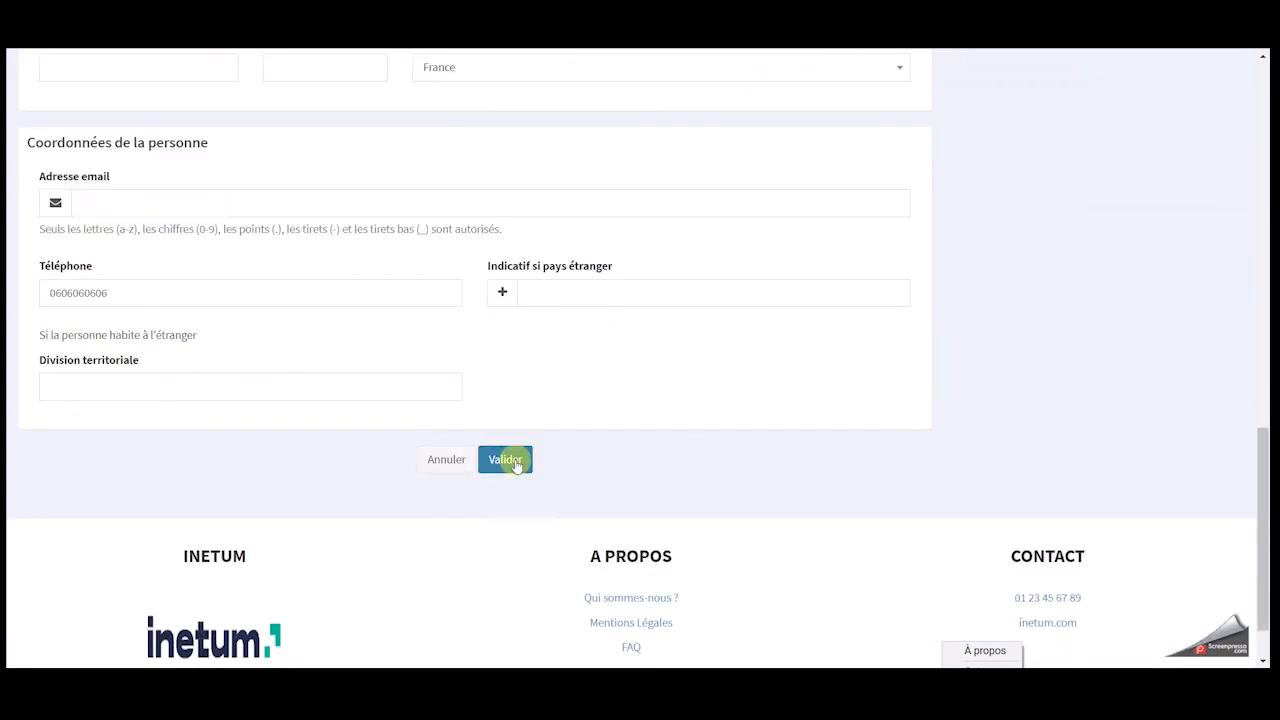
pyautogui.click(507, 460)
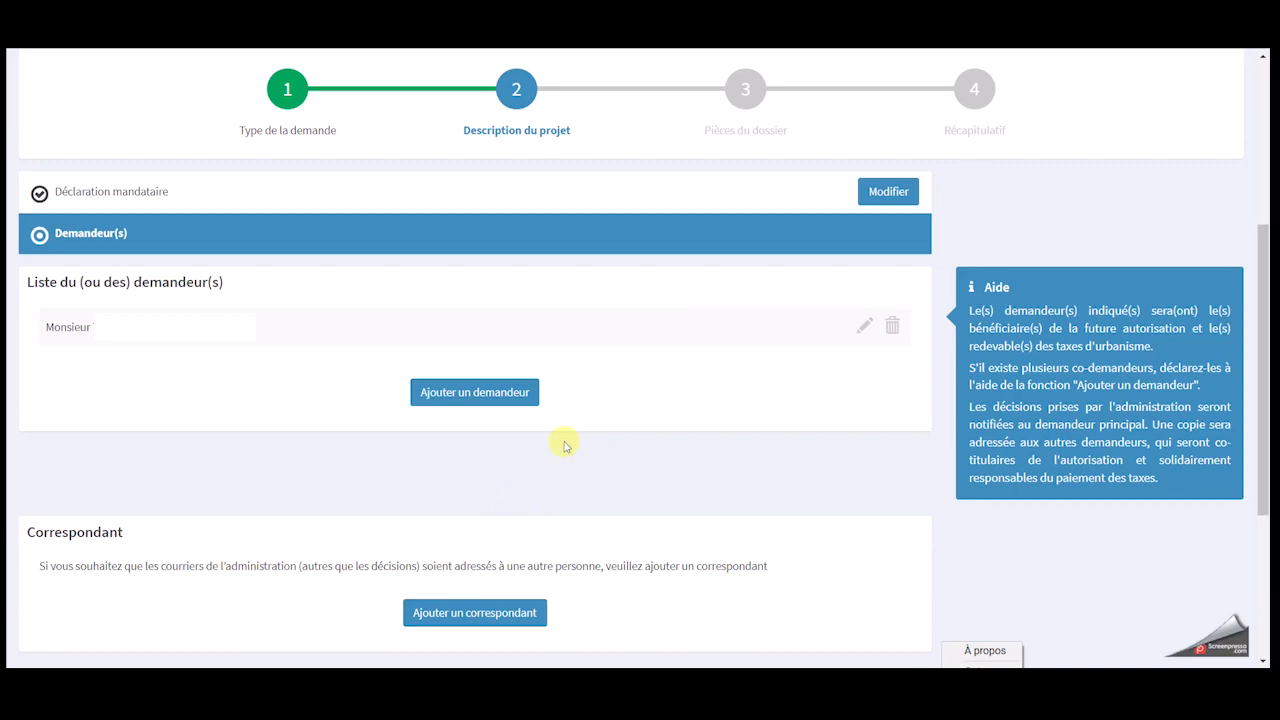
pyautogui.scroll(-3, 564, 446)
pyautogui.click(474, 497)
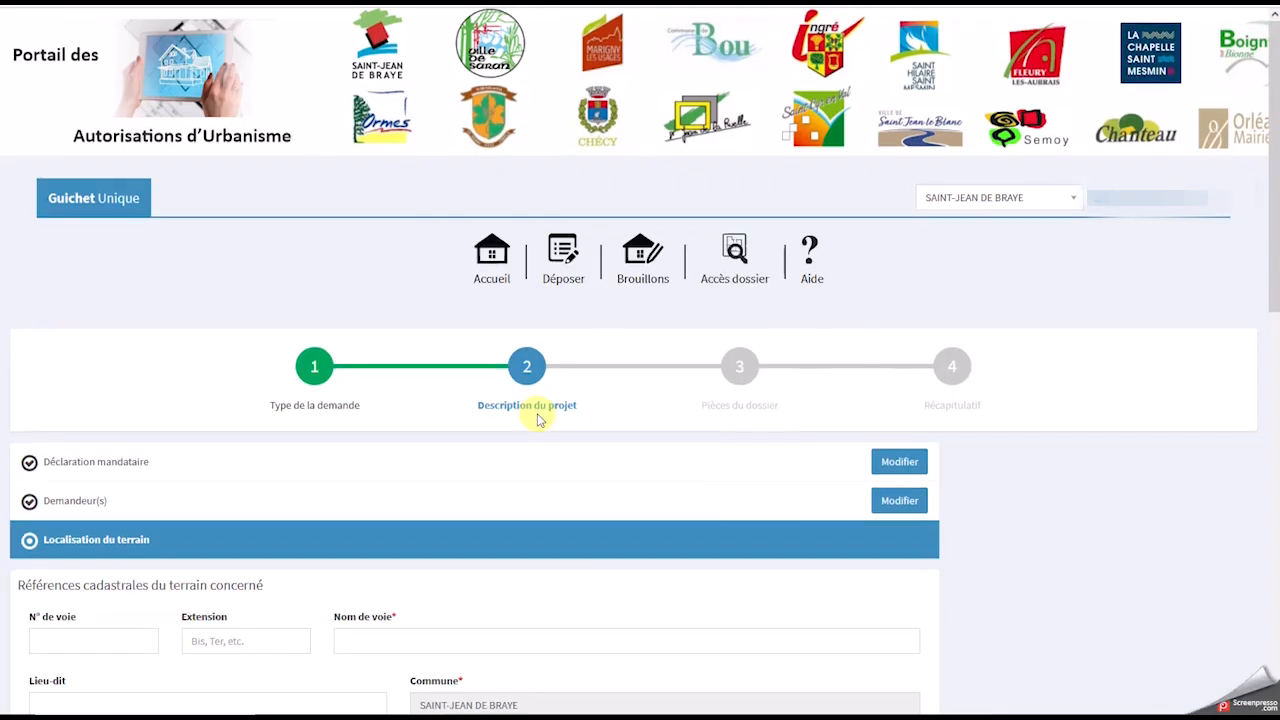
# Review the land location form, from the street address to the cadastral references and parcel area fields.
pyautogui.scroll(-4, 537, 420)
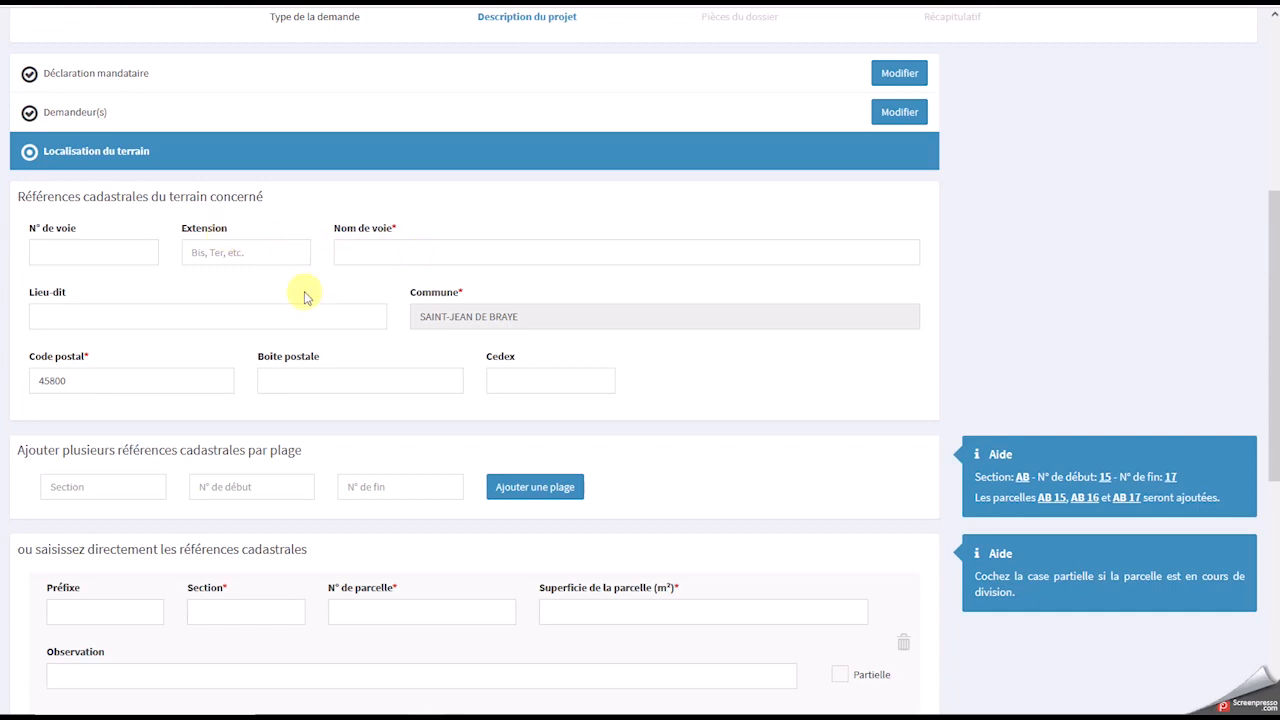
pyautogui.scroll(-3, 429, 334)
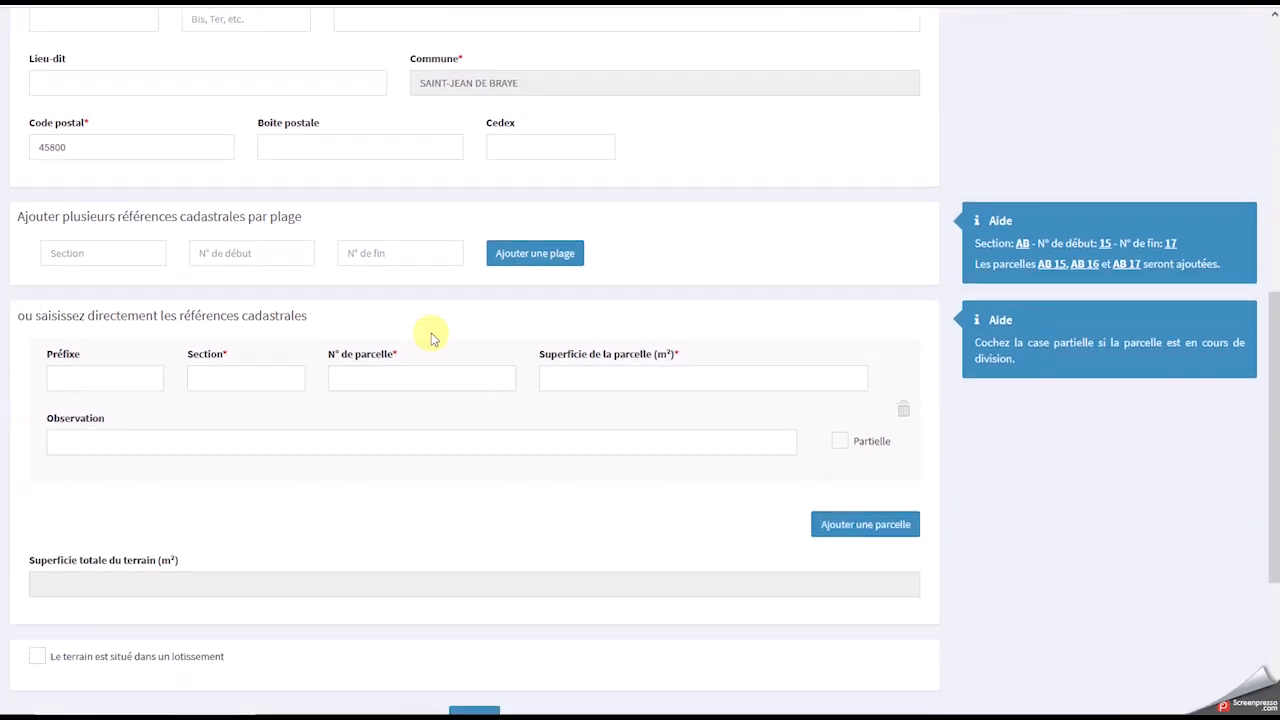
pyautogui.scroll(-1, 432, 338)
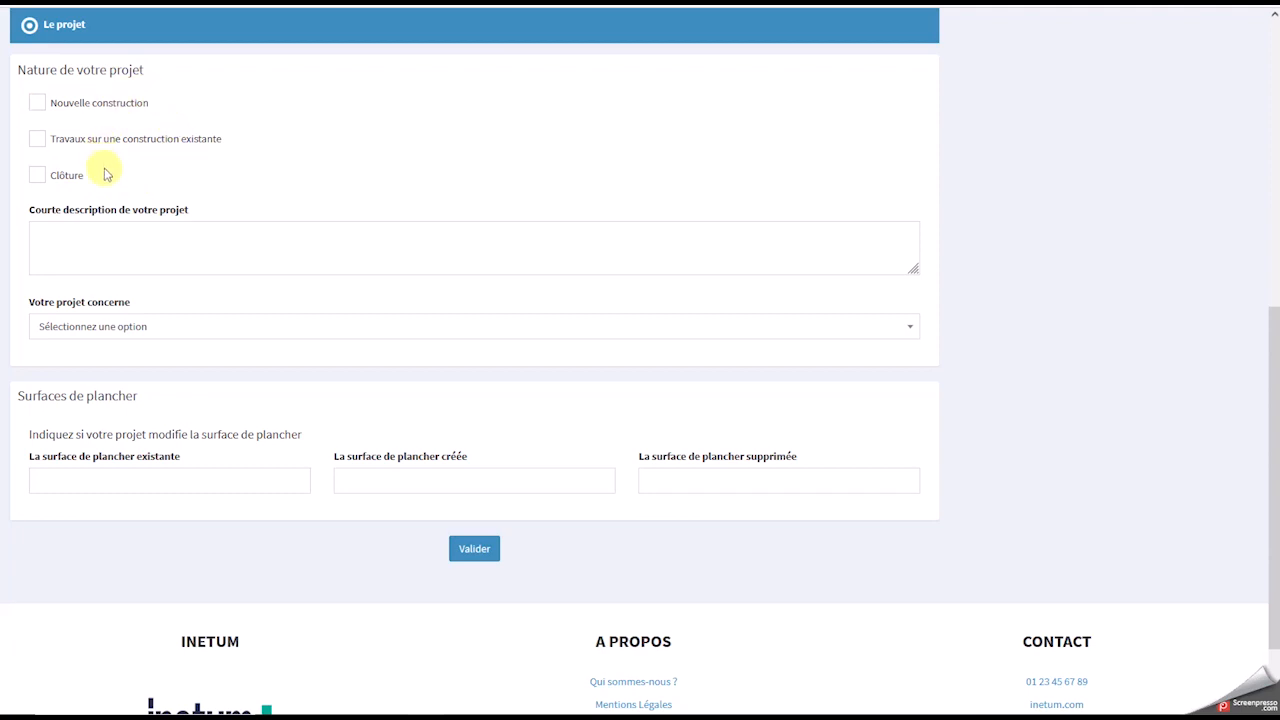
# Set the project to concern a Résidence secondaire and go through the description and floor area fields.
pyautogui.click(83, 232)
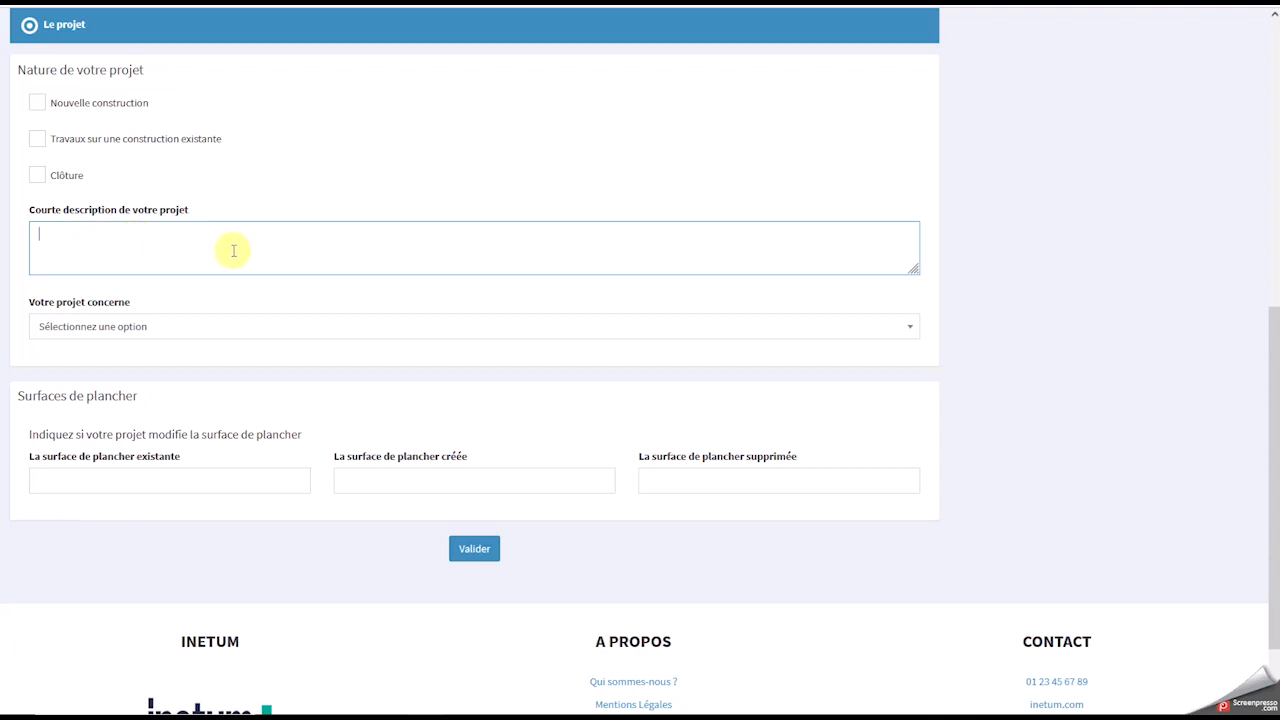
pyautogui.click(89, 326)
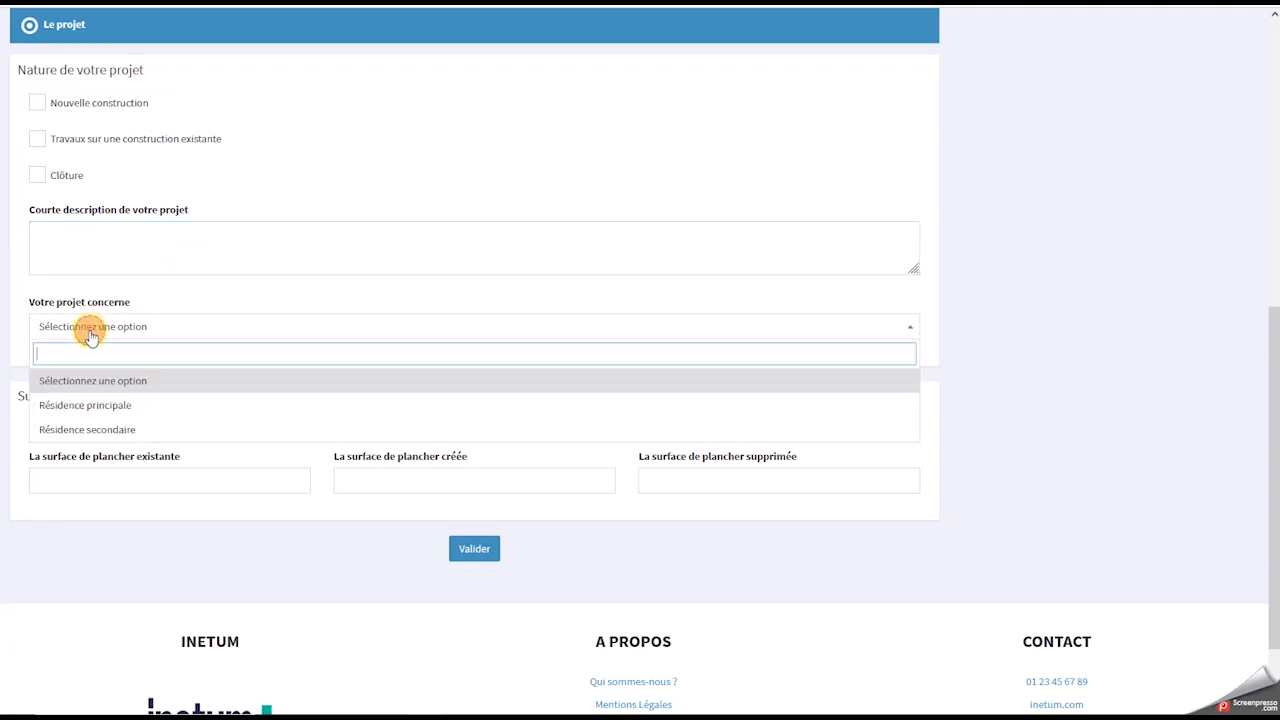
pyautogui.click(95, 430)
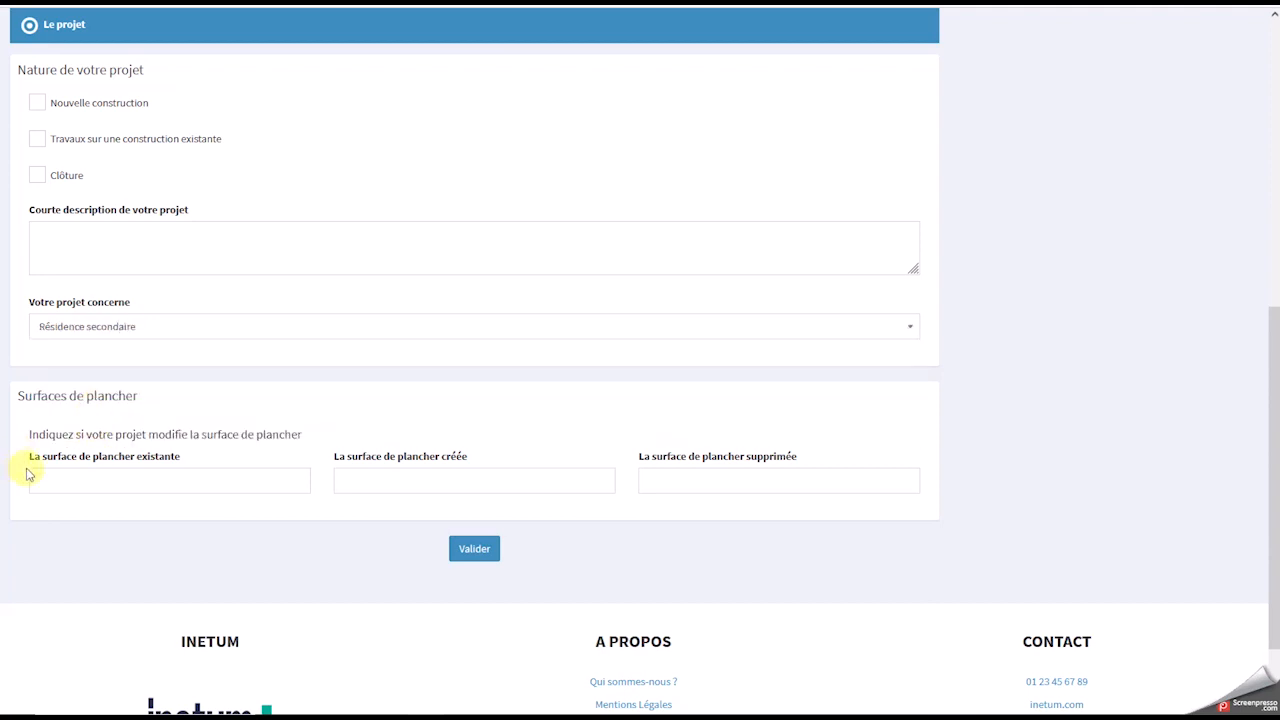
pyautogui.click(138, 480)
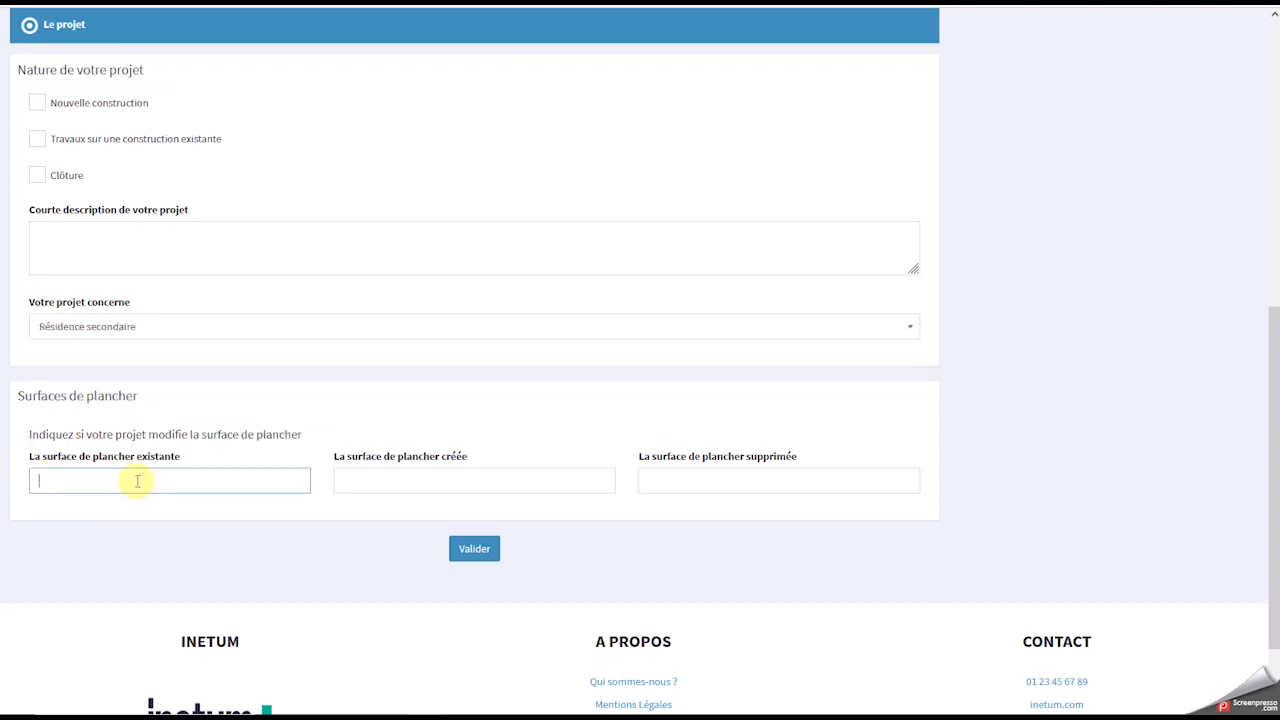
pyautogui.click(400, 478)
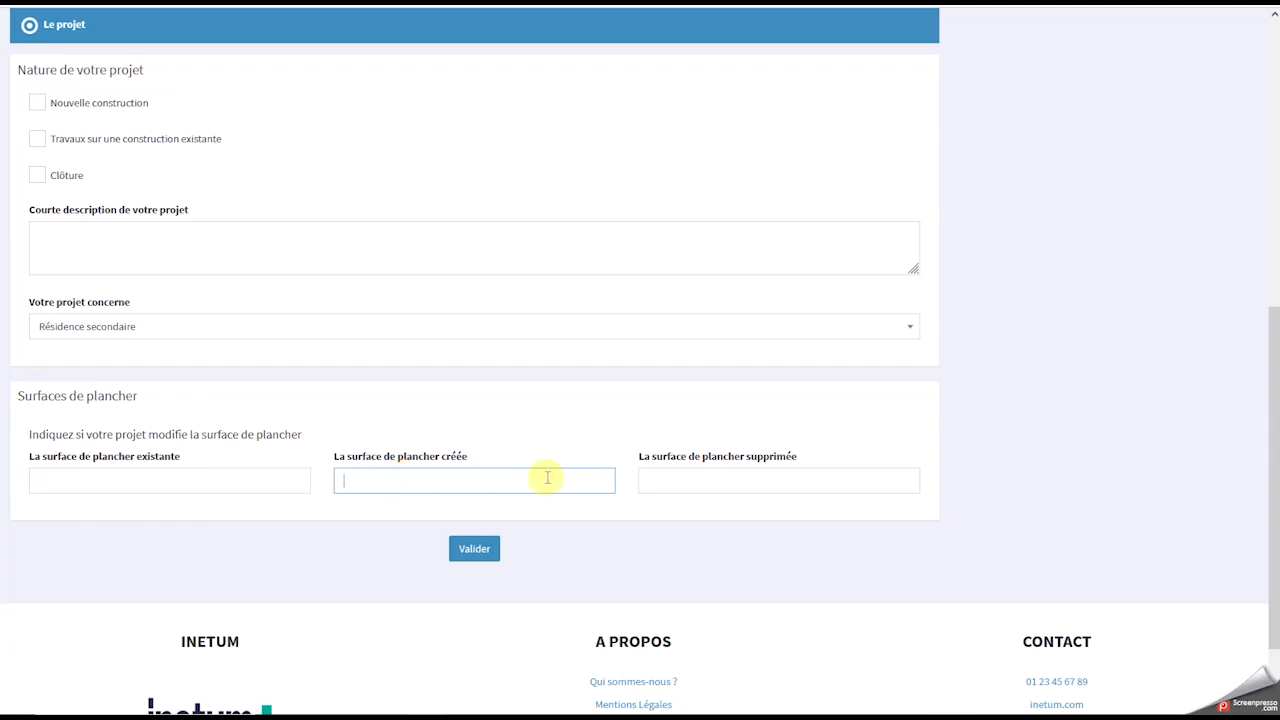
pyautogui.click(684, 477)
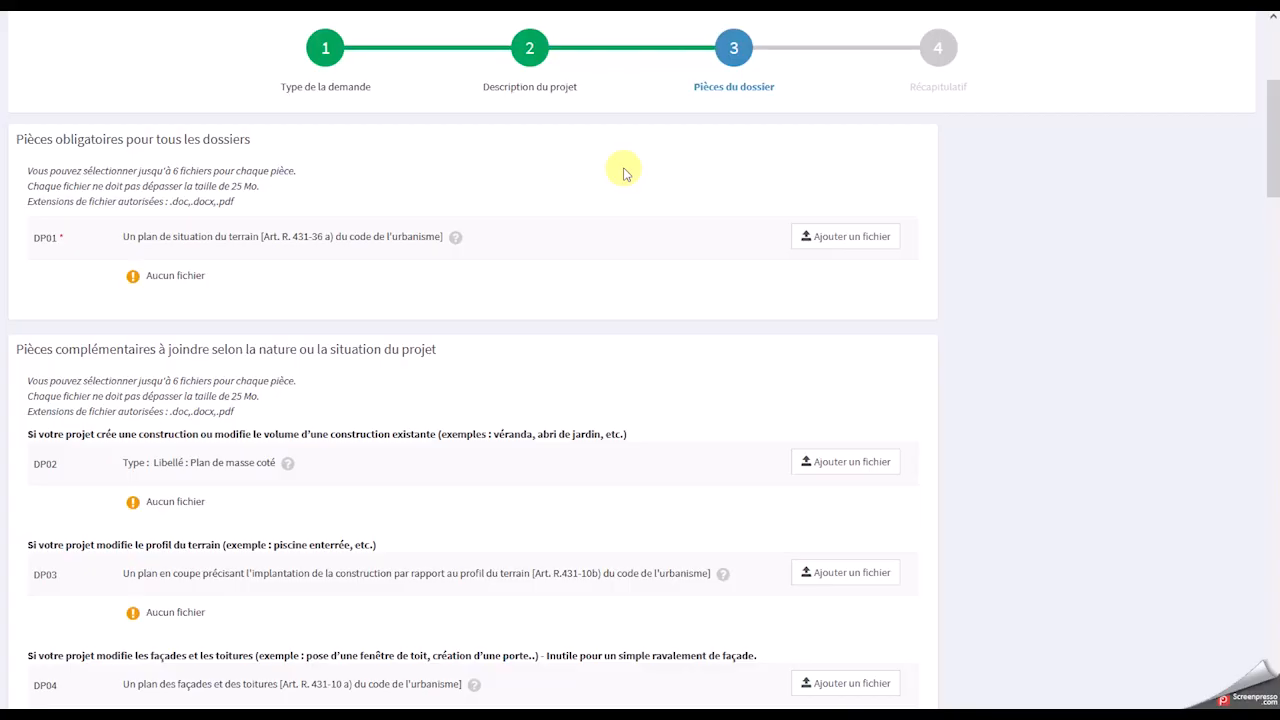
# Attach the file Plan de la ville as the mandatory DP01 site location plan.
pyautogui.click(825, 237)
pyautogui.click(427, 268)
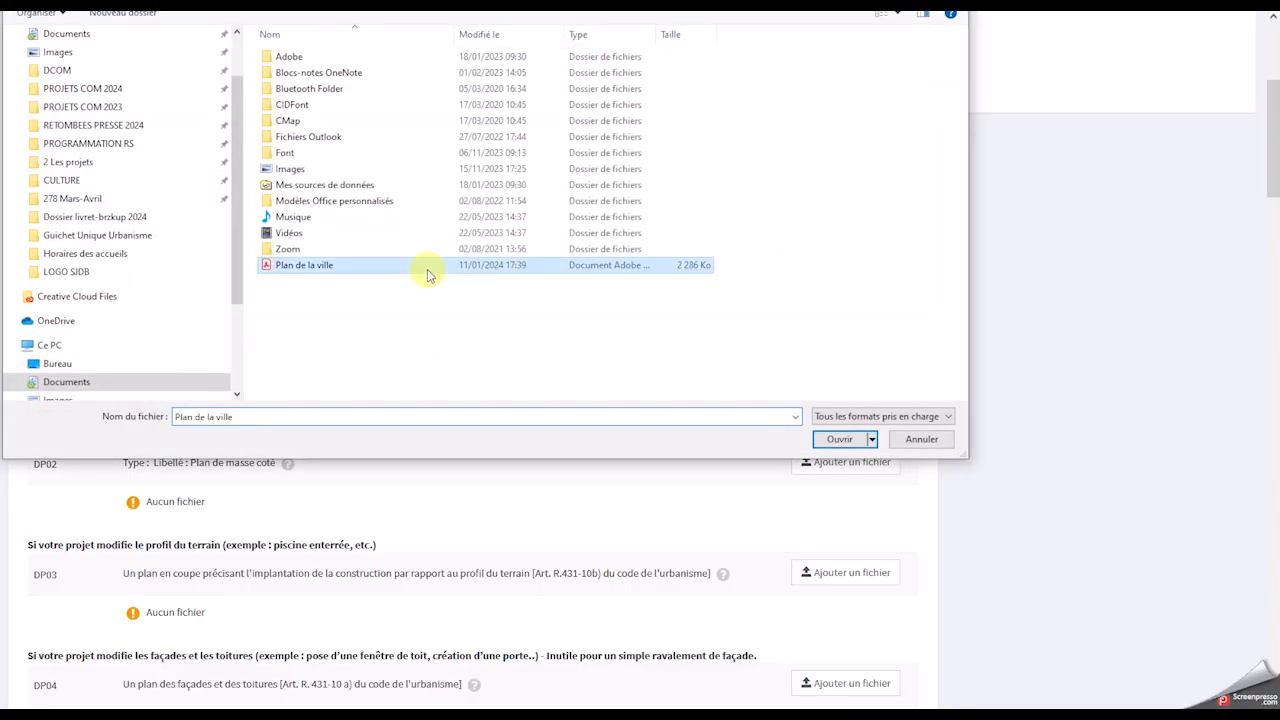
pyautogui.doubleClick(427, 268)
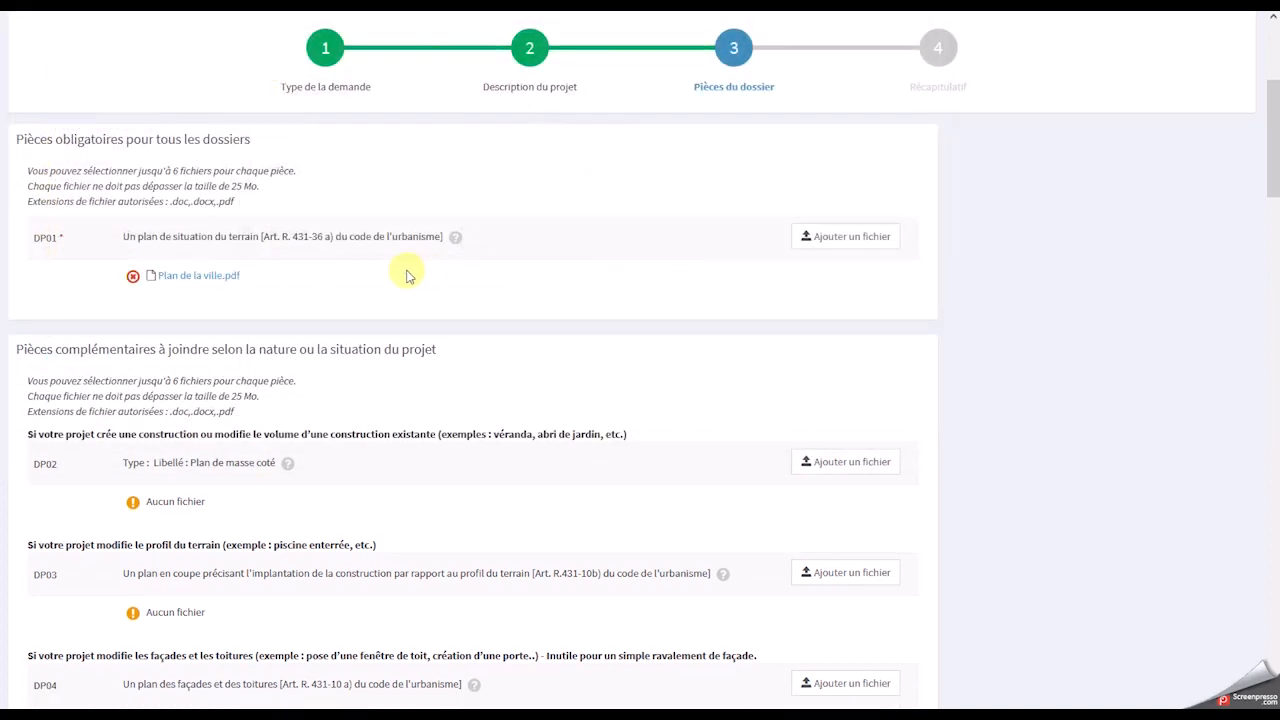
# Go through the complementary documents from DP02 to DP14-1 without attaching any, and validate the documents section to reach the summary.
pyautogui.scroll(-1, 327, 372)
pyautogui.scroll(-6, 343, 345)
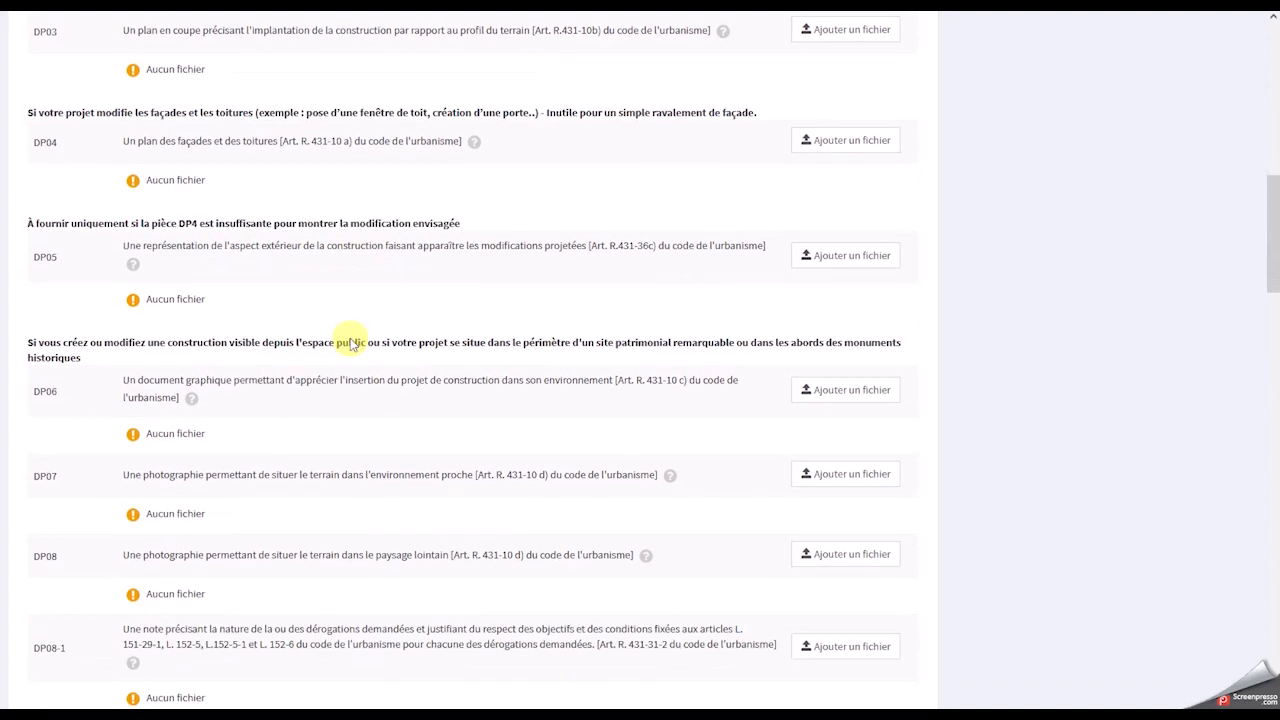
pyautogui.scroll(-4, 350, 343)
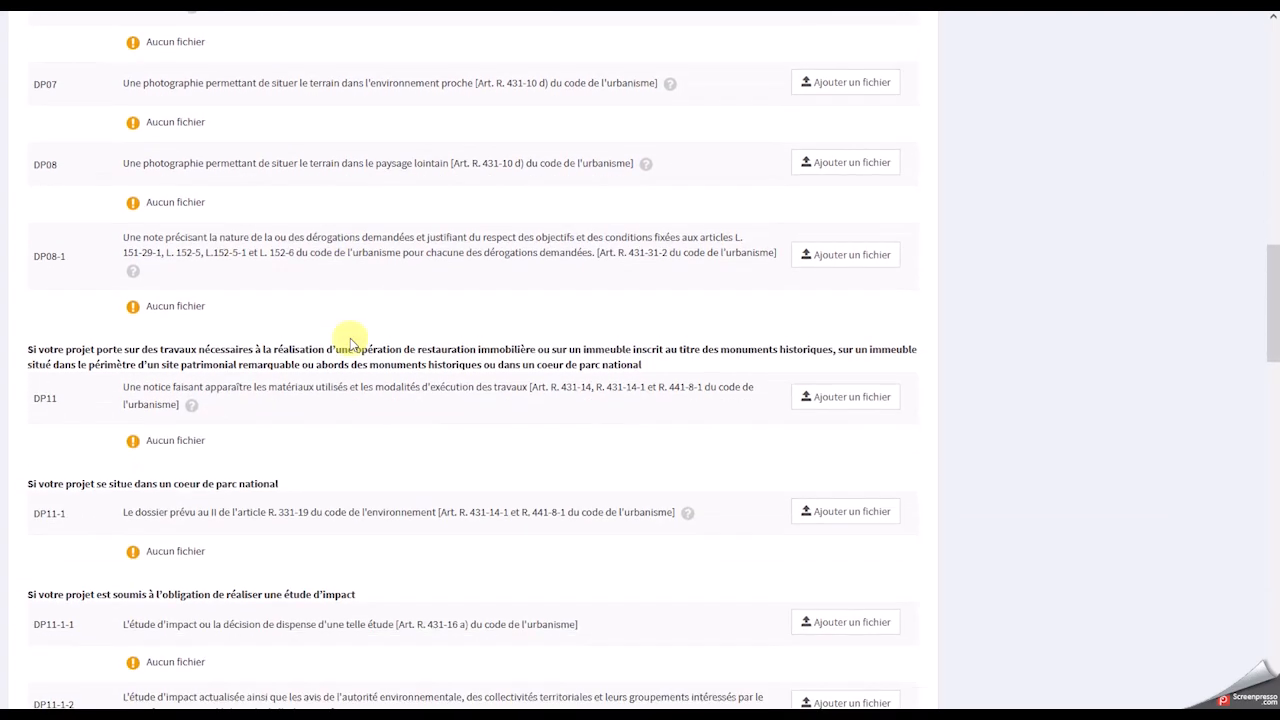
pyautogui.moveTo(192, 329)
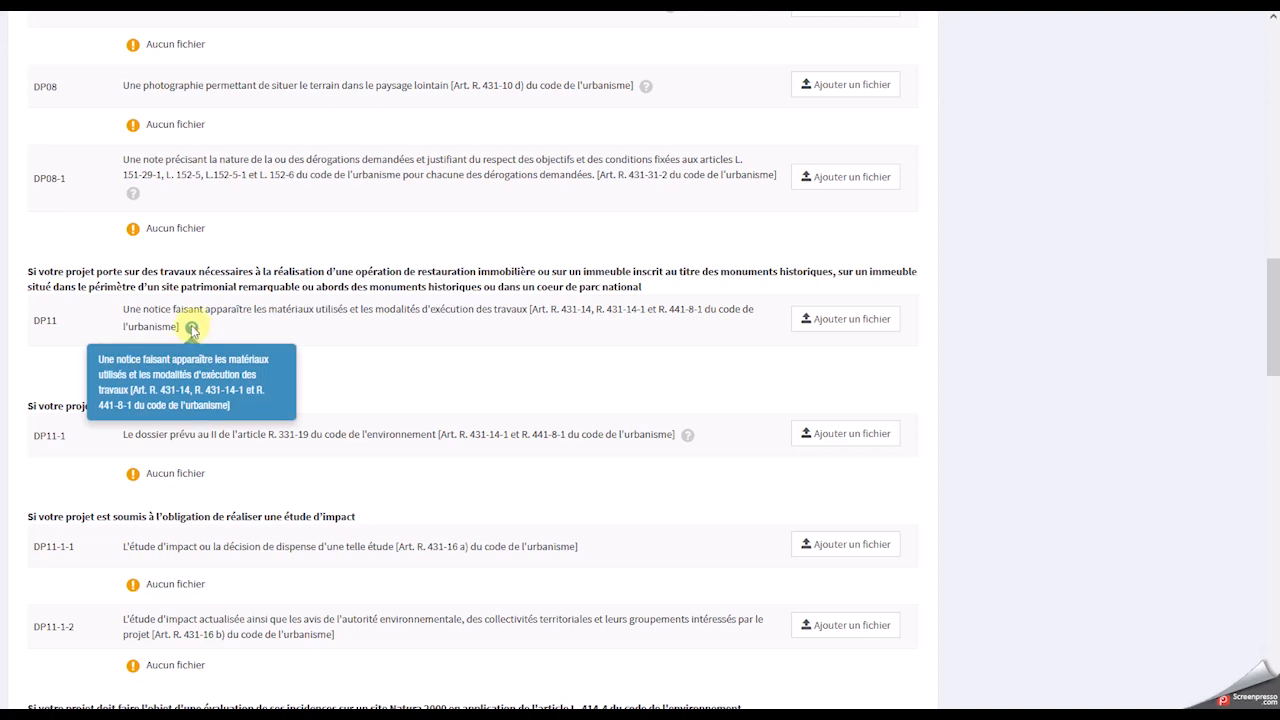
pyautogui.scroll(-4, 437, 335)
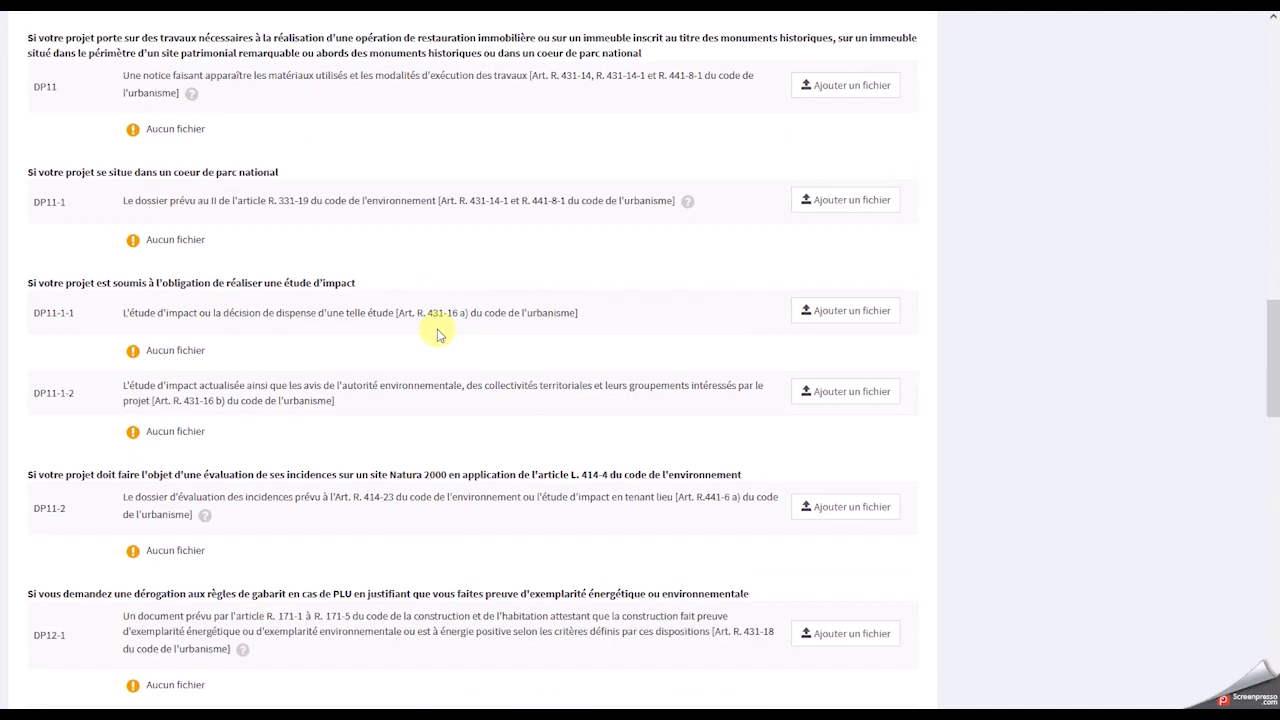
pyautogui.scroll(-5, 437, 335)
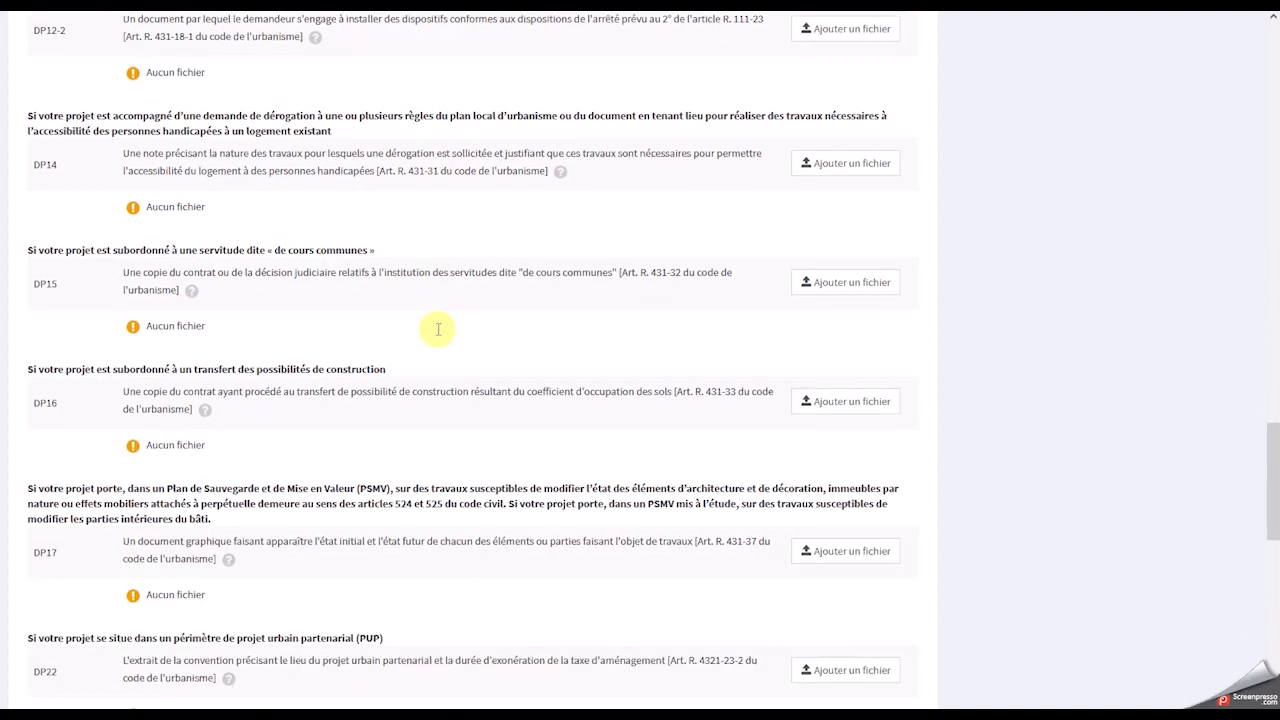
pyautogui.scroll(-7, 437, 335)
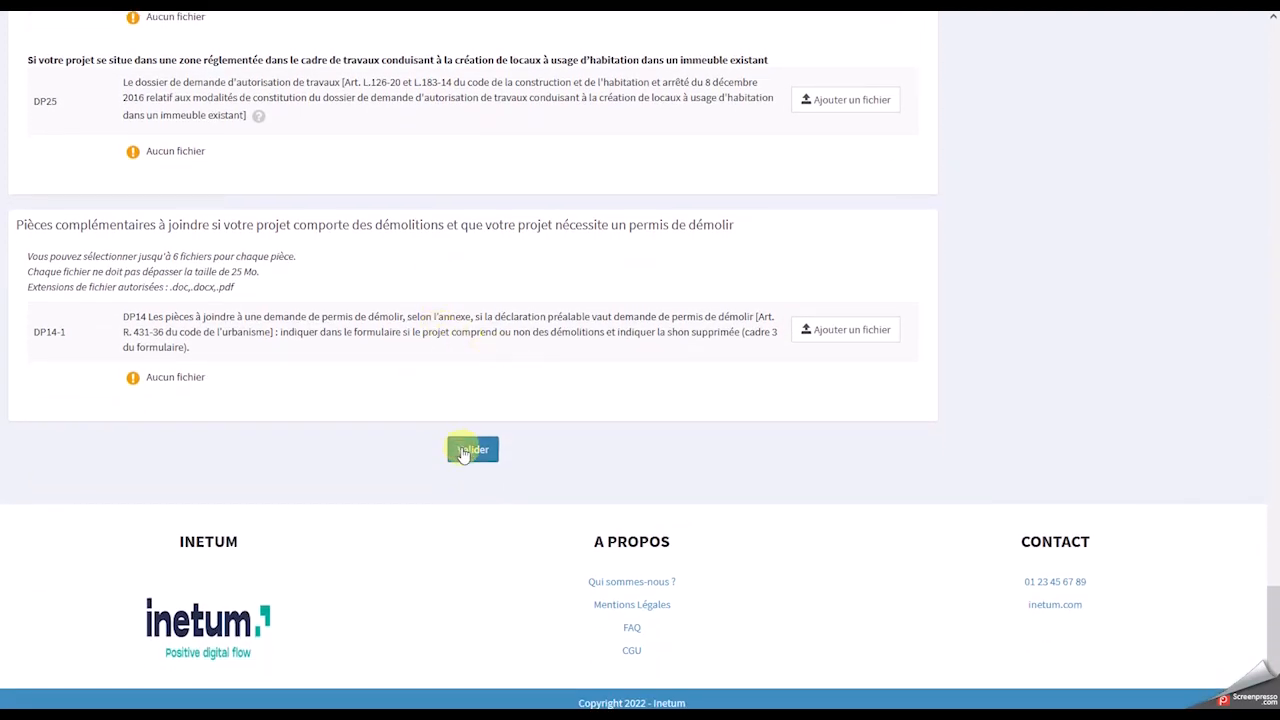
pyautogui.click(463, 451)
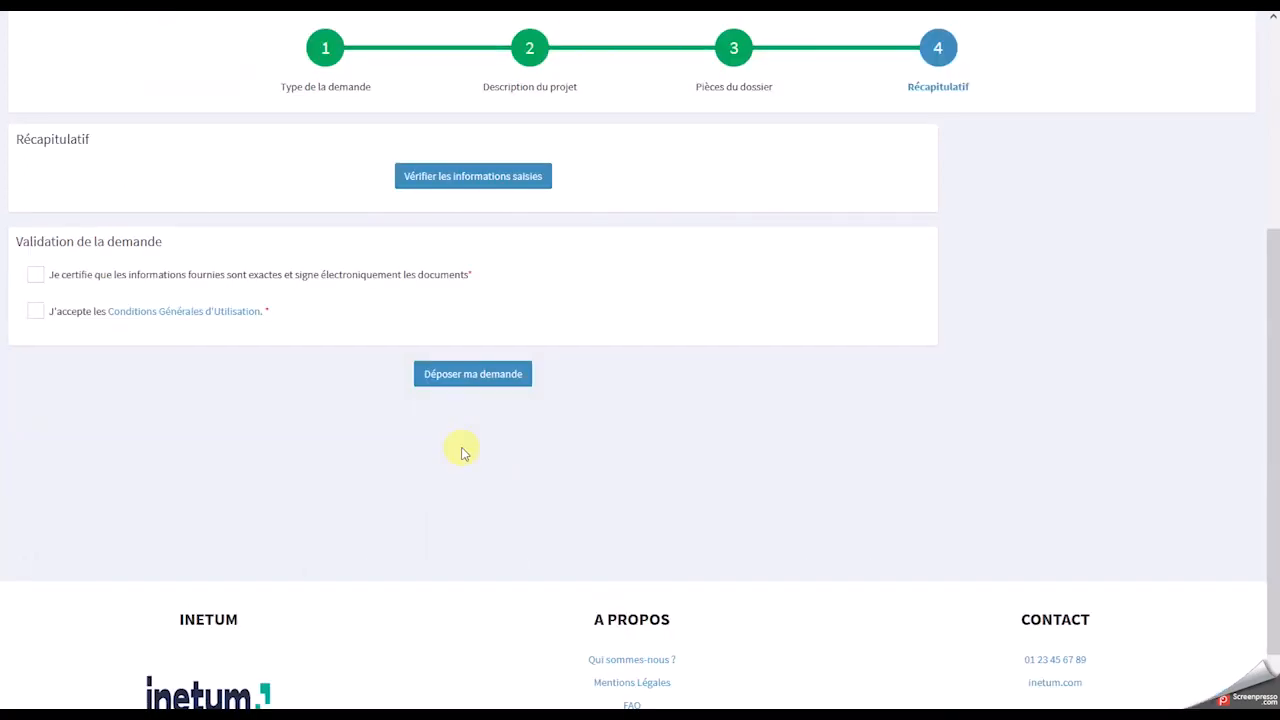
# Check the entered information and submit the application with the Conditions Générales d'Utilisation accepted.
pyautogui.click(477, 180)
pyautogui.click(38, 312)
pyautogui.click(444, 386)
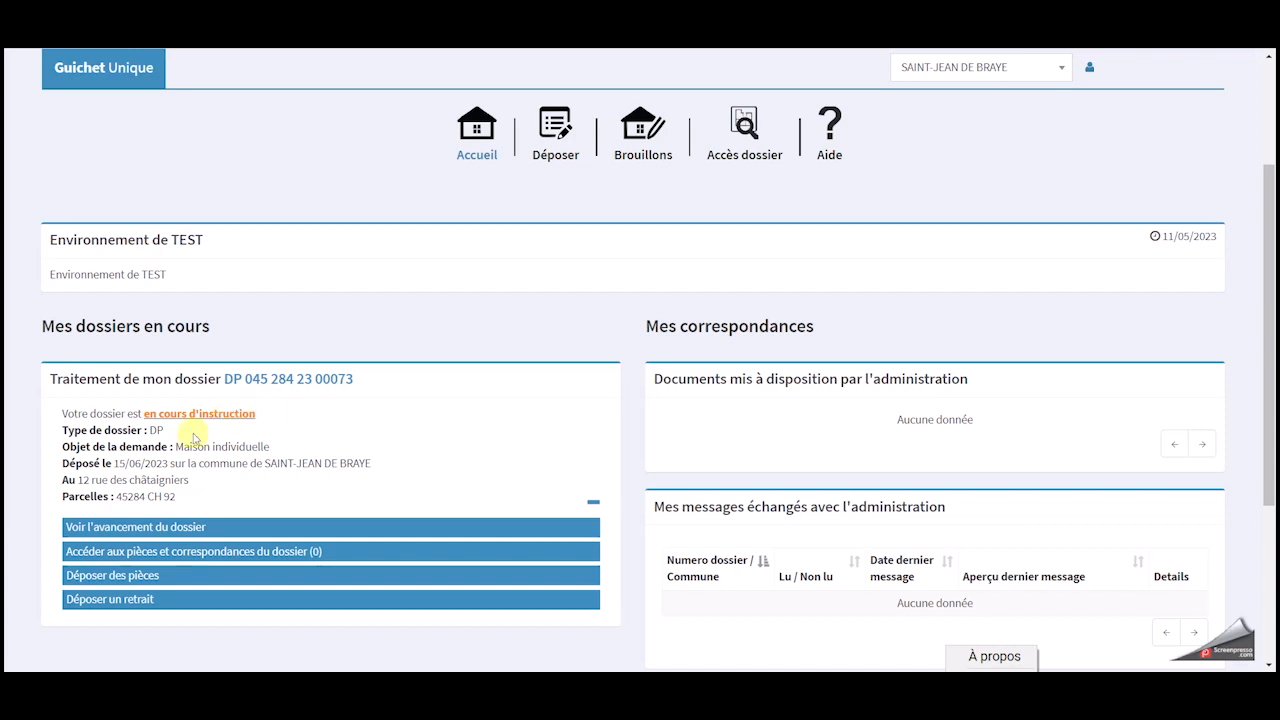
# Open the progress view of the submitted DP application for the Maison individuelle project.
pyautogui.click(193, 526)
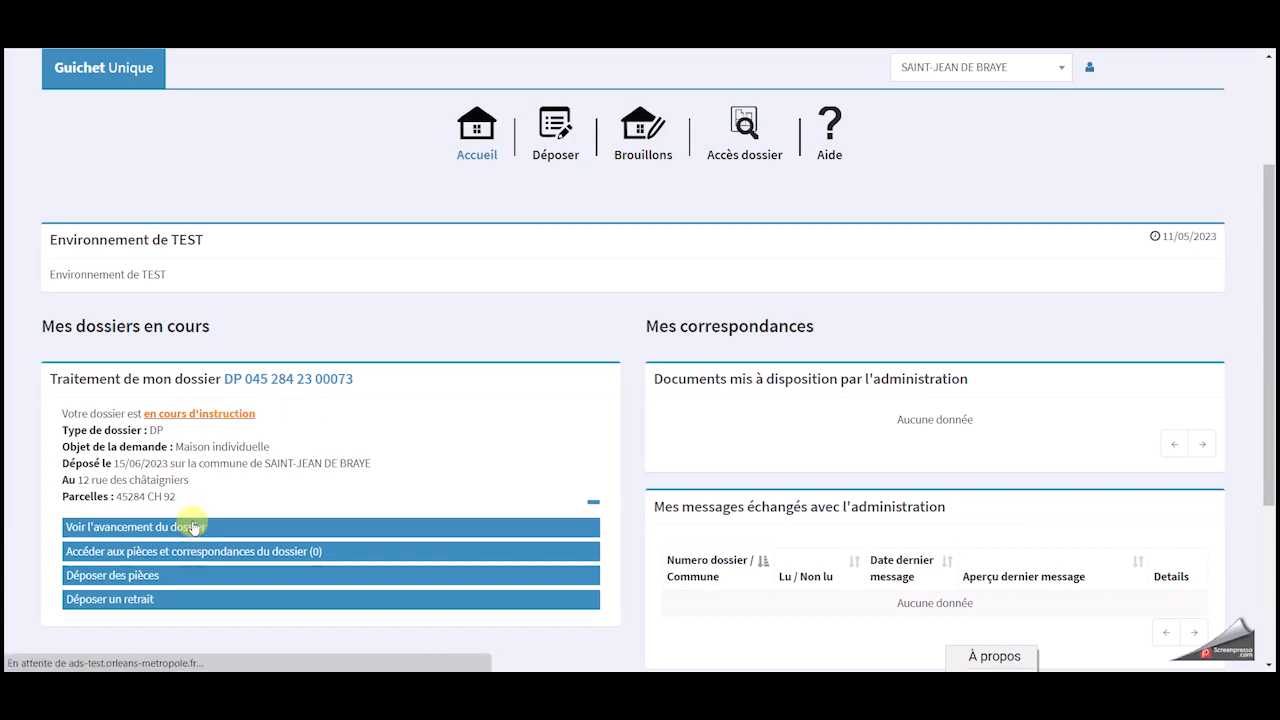